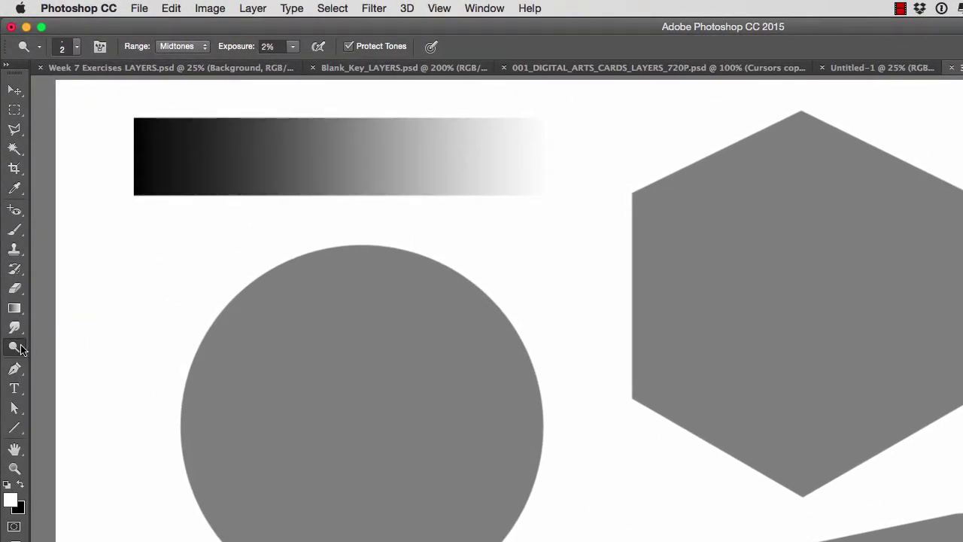
- Pick the Dodge tool at about 687 px and trial-dodge the sphere's top on Layer 2
drag(20, 347, 78, 345)
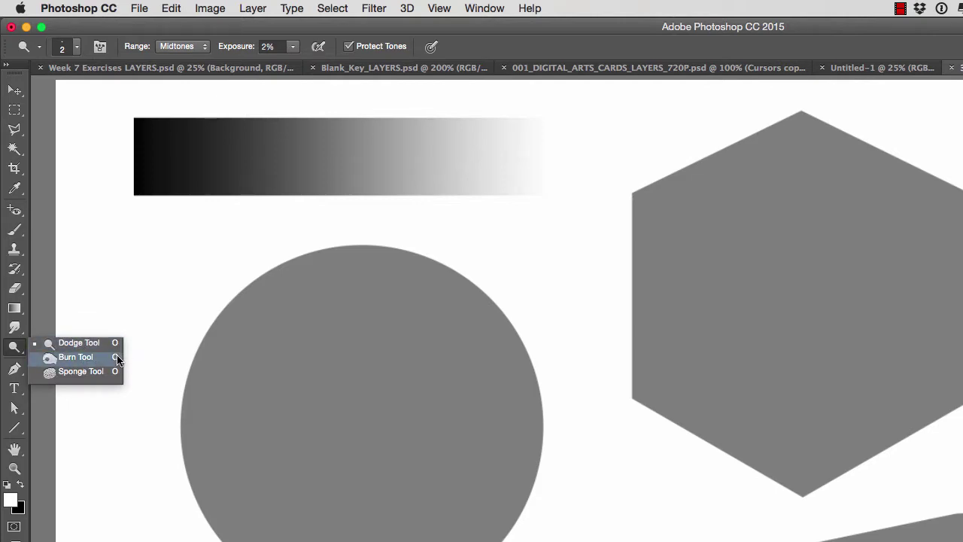
click(80, 345)
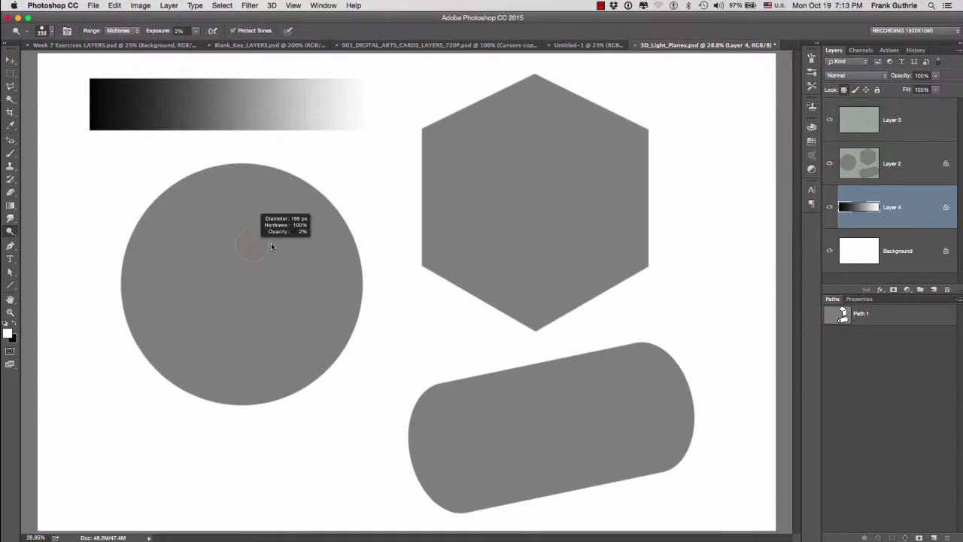
drag(300, 246, 286, 181)
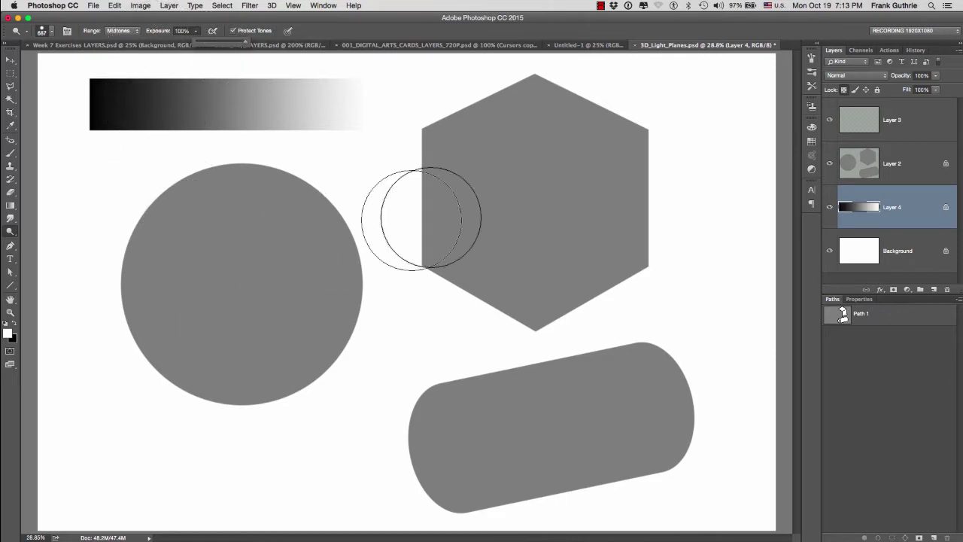
click(867, 172)
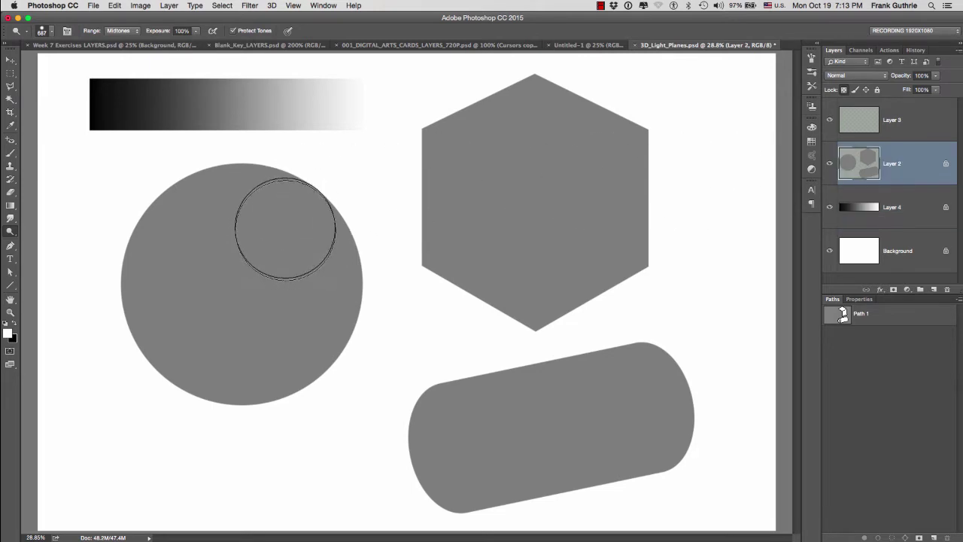
mouse_move(285, 229)
mouse_down()
mouse_move(246, 228)
mouse_move(272, 217)
mouse_move(258, 231)
mouse_move(283, 233)
mouse_move(271, 242)
mouse_move(277, 224)
mouse_move(270, 233)
mouse_move(303, 220)
mouse_move(263, 184)
mouse_move(275, 244)
mouse_up()
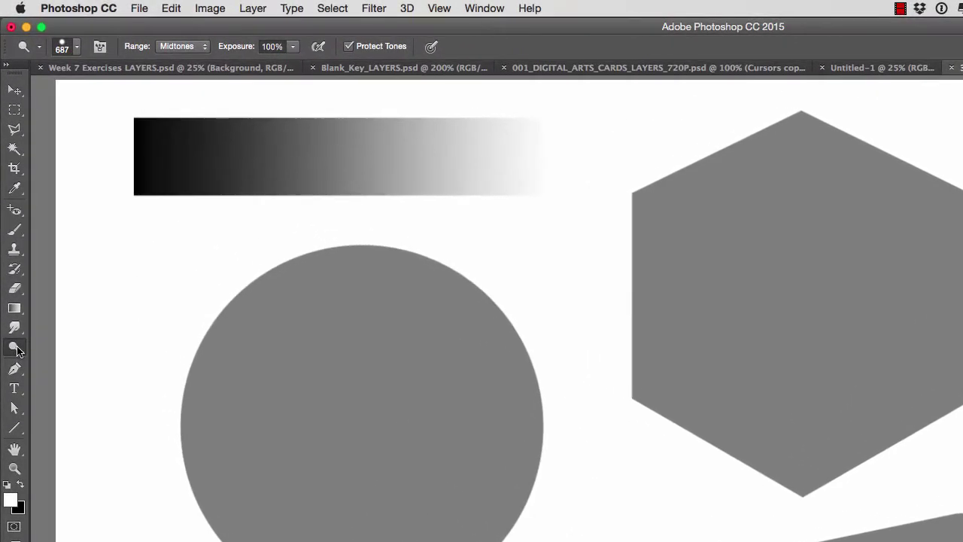
- Switch to the Burn tool on Midtones, trial-burn the circle's lower-left, then undo it
click(15, 348)
click(69, 359)
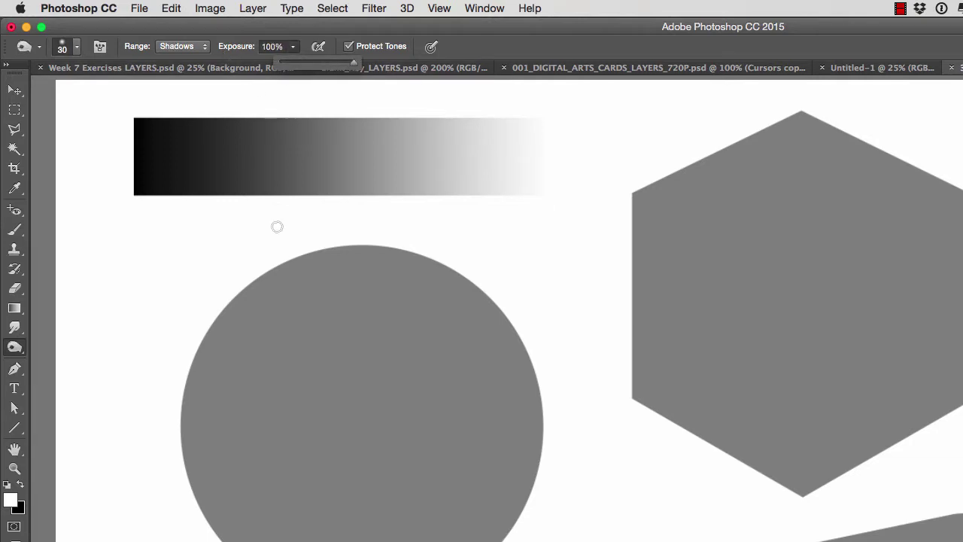
click(184, 46)
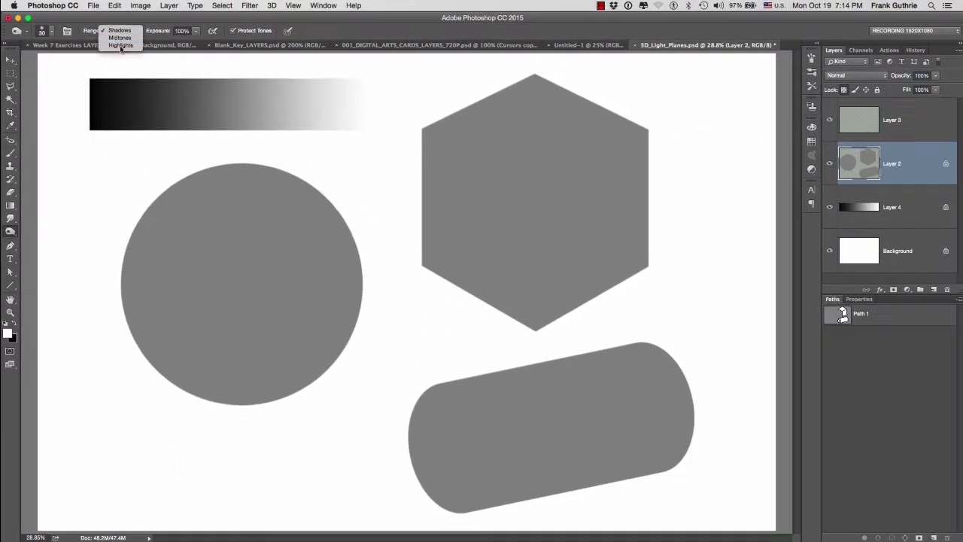
ctrl+alt+drag(94, 213, 173, 210)
mouse_move(277, 262)
ctrl+alt+mouse_down()
mouse_move(184, 305)
mouse_move(294, 339)
mouse_move(183, 329)
mouse_move(237, 355)
mouse_move(235, 366)
mouse_move(170, 336)
mouse_move(291, 362)
mouse_move(158, 334)
mouse_move(315, 356)
mouse_move(265, 374)
mouse_move(145, 308)
mouse_move(307, 373)
mouse_move(243, 397)
mouse_move(149, 315)
mouse_move(305, 384)
mouse_move(225, 386)
ctrl+alt+mouse_up()
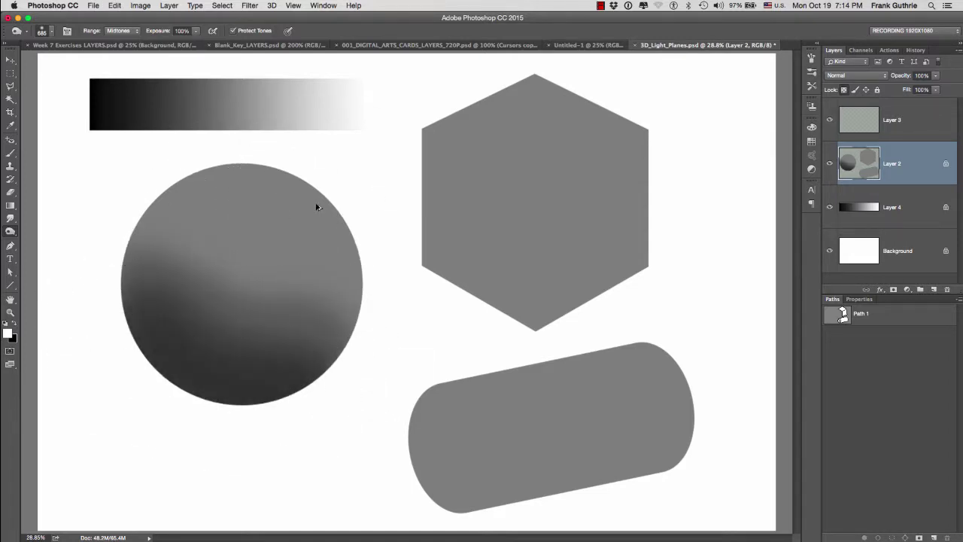
key(super+alt+z)
key(super+alt+z)
key(super+alt+z)
key(super+alt+z)
key(super+alt+z)
key(super+alt+z)
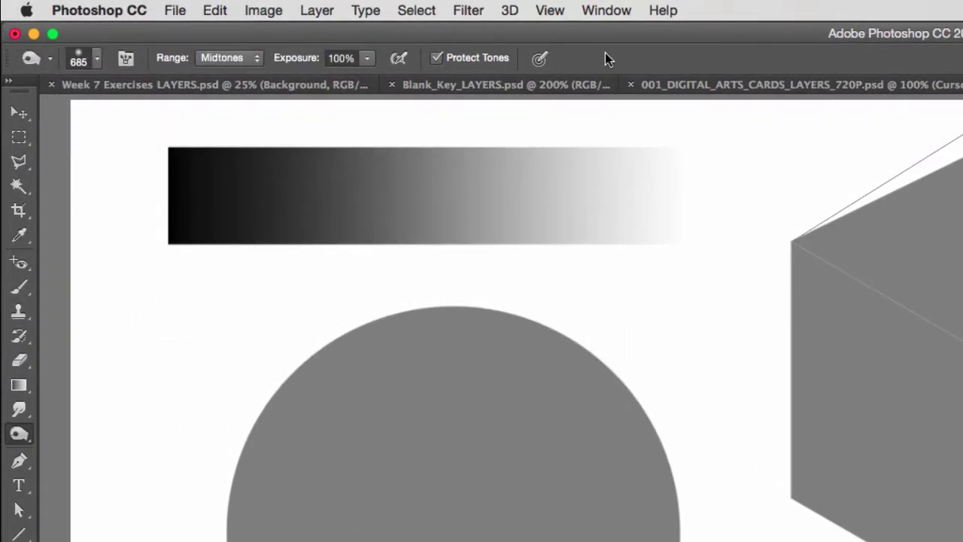
- Resize the burn brush with bracket keys and a Ctrl+Option drag to about 678 px, 0% hardness
click(96, 60)
click(96, 60)
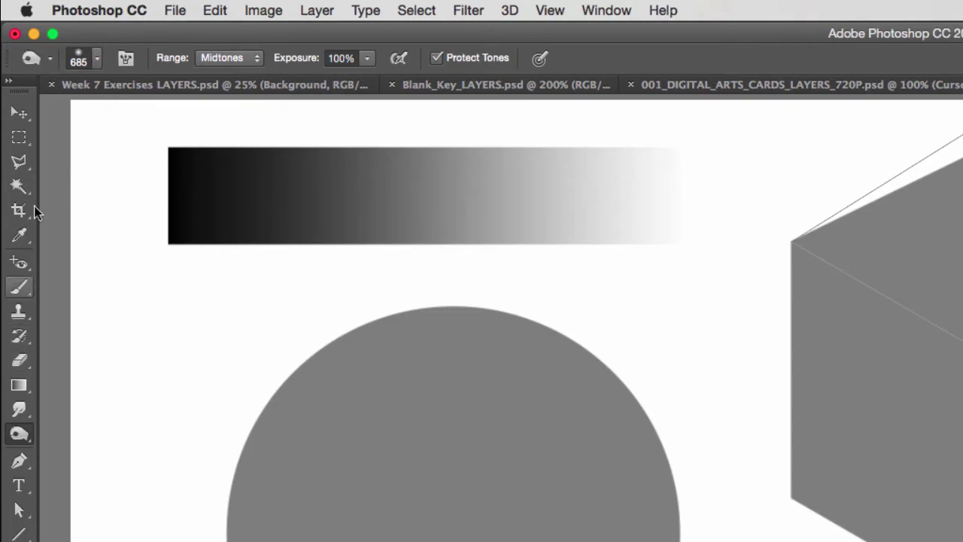
key(bracketleft)
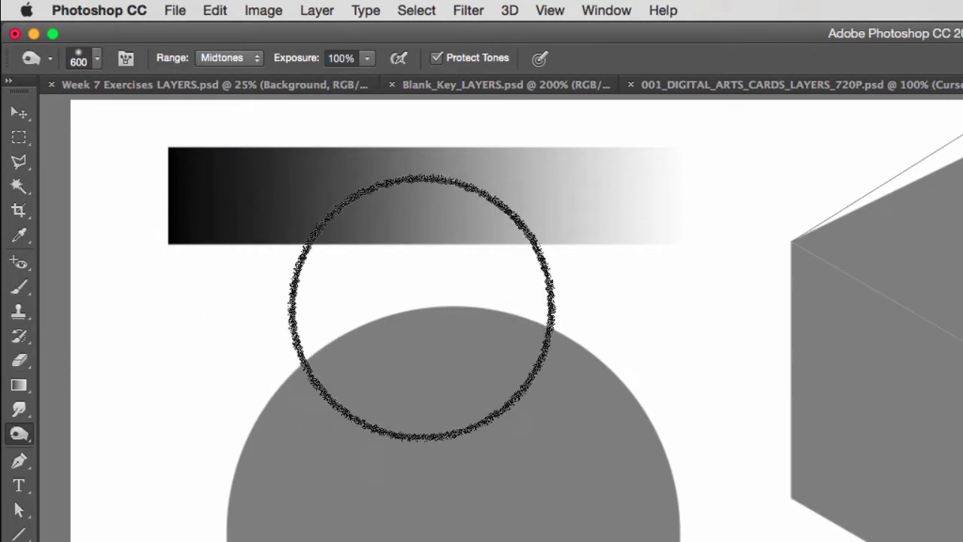
key(bracketleft)
key(bracketleft)
key(bracketright)
key(bracketright)
key(bracketright)
key(bracketleft)
key(bracketleft)
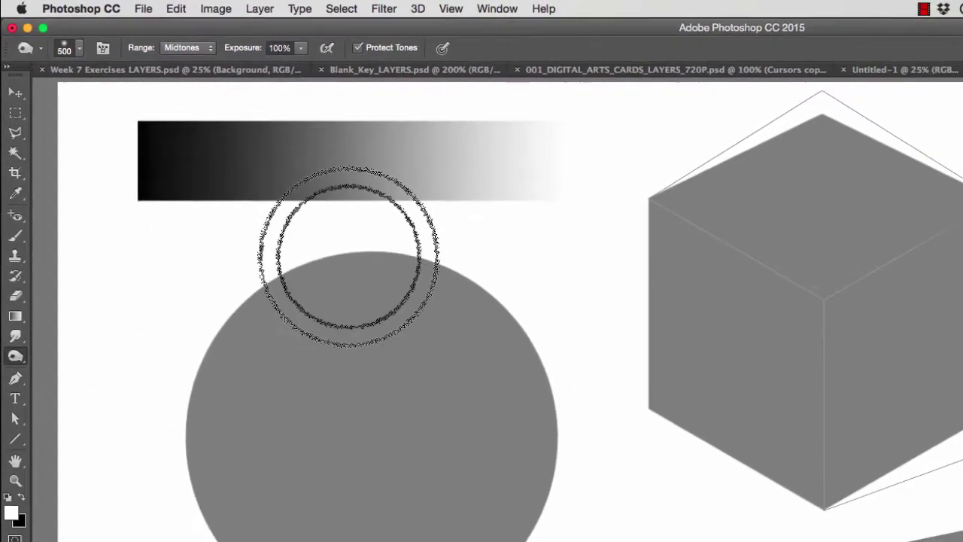
key(bracketleft)
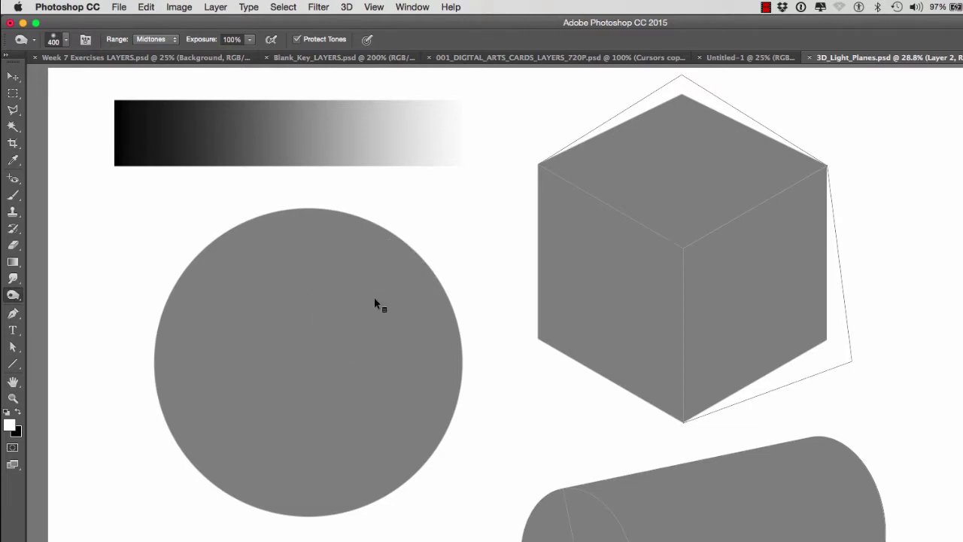
mouse_move(368, 320)
mouse_down()
mouse_move(470, 315)
mouse_move(359, 323)
mouse_move(496, 324)
mouse_move(369, 323)
mouse_move(483, 316)
mouse_move(415, 321)
mouse_move(446, 314)
mouse_move(441, 198)
mouse_move(462, 506)
mouse_move(439, 231)
mouse_up()
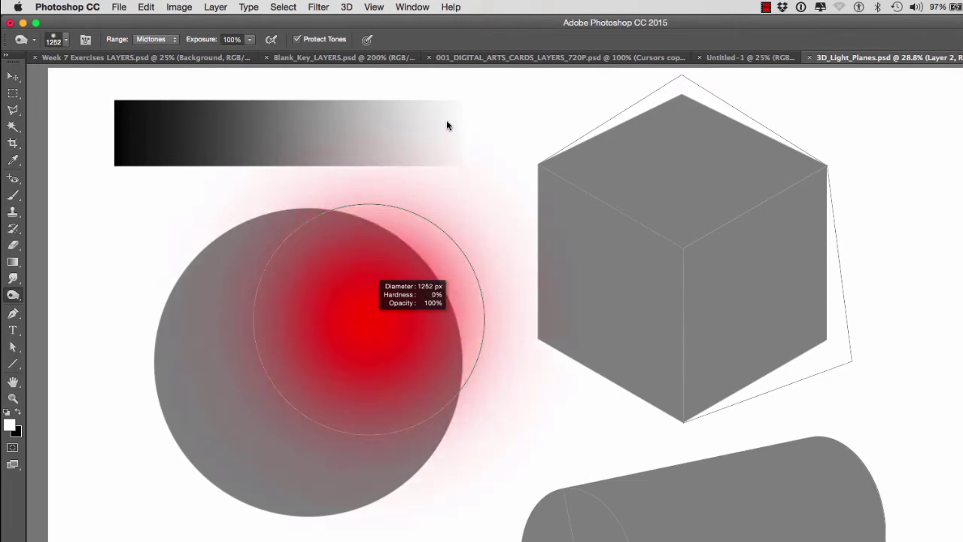
mouse_move(446, 125)
mouse_down()
mouse_move(445, 176)
mouse_move(446, 109)
mouse_move(125, 60)
mouse_up()
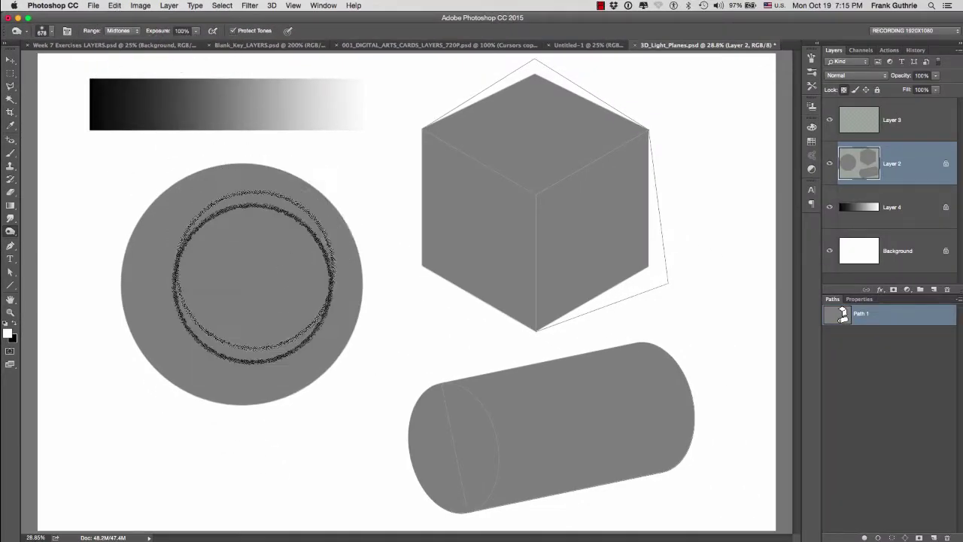
- Trial-burn and dodge the circle, cycling back to the Dodge tool, then undo the strokes
mouse_move(255, 274)
mouse_down()
mouse_move(169, 348)
mouse_move(158, 320)
mouse_move(291, 354)
mouse_move(173, 347)
mouse_move(188, 357)
mouse_move(249, 365)
mouse_move(181, 314)
mouse_up()
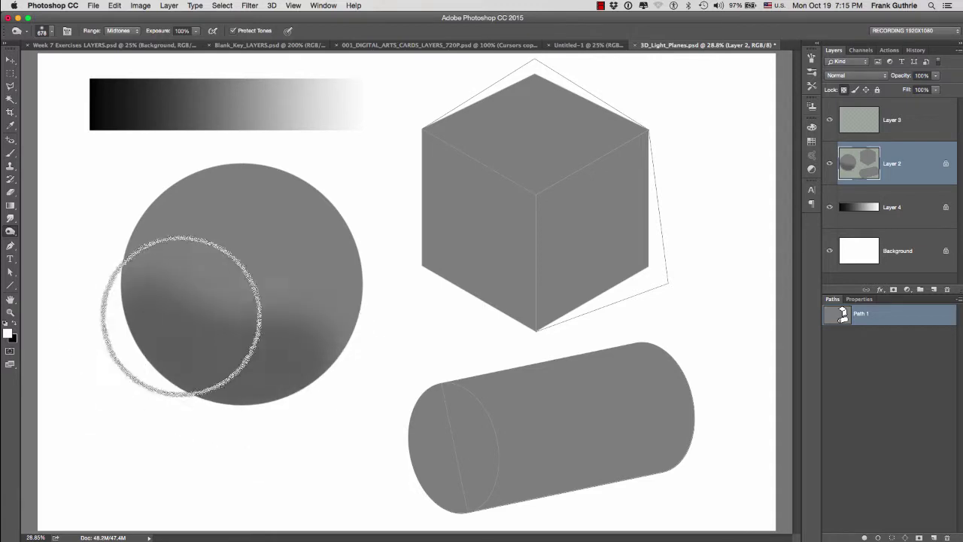
key(bracketleft)
key(bracketleft)
key(bracketleft)
key(bracketleft)
key(bracketleft)
key(bracketleft)
key(bracketleft)
key(bracketleft)
key(bracketleft)
key(bracketleft)
key(shift+o)
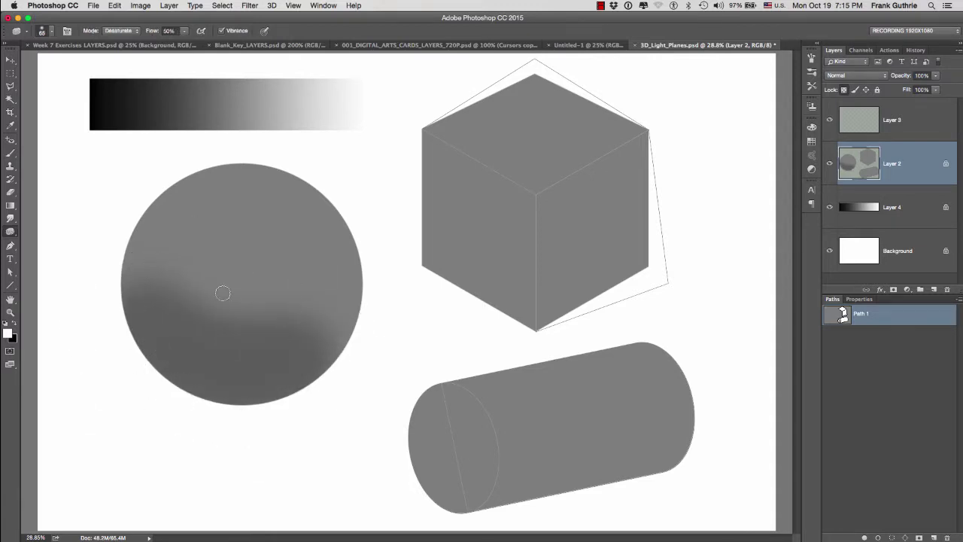
key(bracketright)
key(bracketright)
key(bracketright)
key(bracketright)
key(bracketright)
key(bracketright)
key(bracketright)
key(bracketright)
key(bracketright)
key(bracketright)
key(shift+o)
mouse_move(260, 225)
mouse_down()
mouse_move(264, 198)
mouse_move(243, 216)
mouse_move(240, 247)
mouse_up()
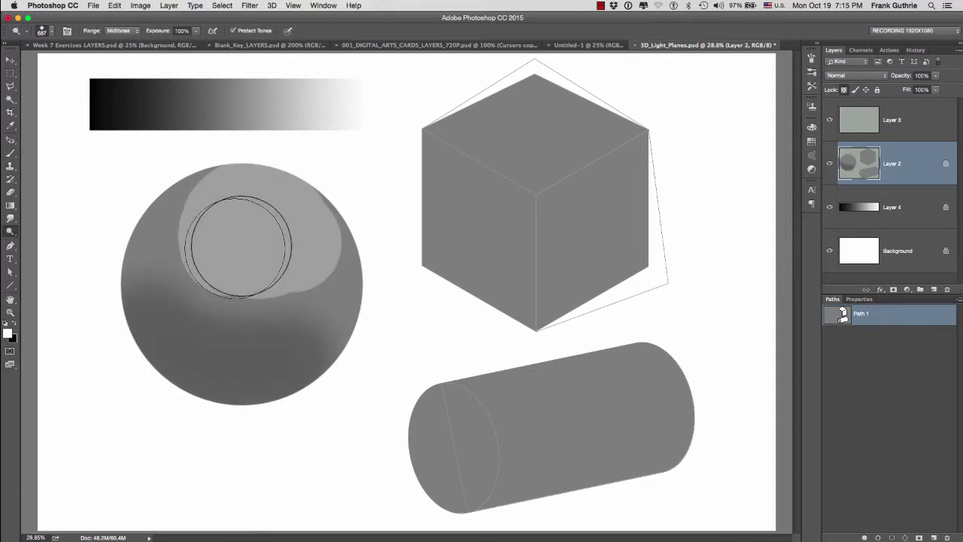
key(ctrl+alt+z)
key(ctrl+alt+z)
key(ctrl+alt+z)
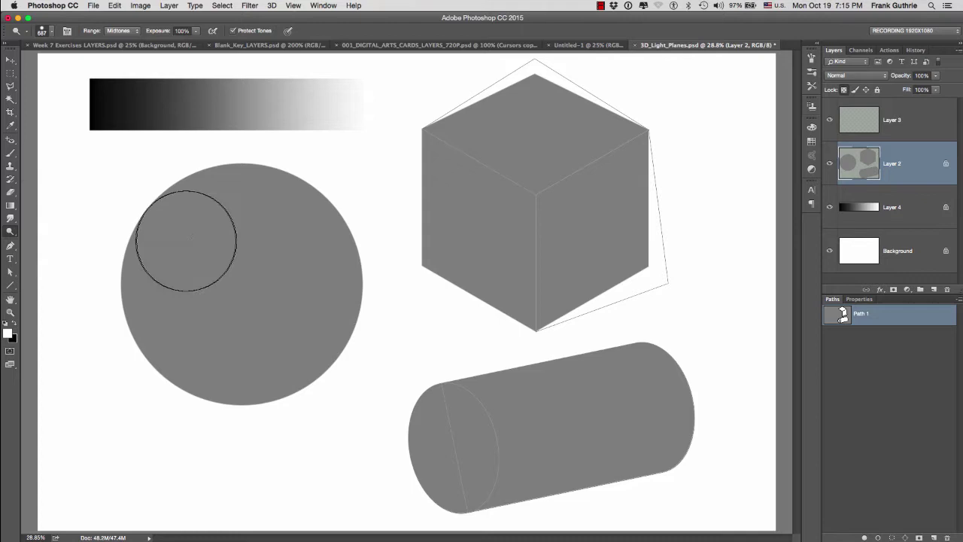
- Undo a test dodge spot and set a soft 660 px Dodge brush with 0% hardness
click(253, 242)
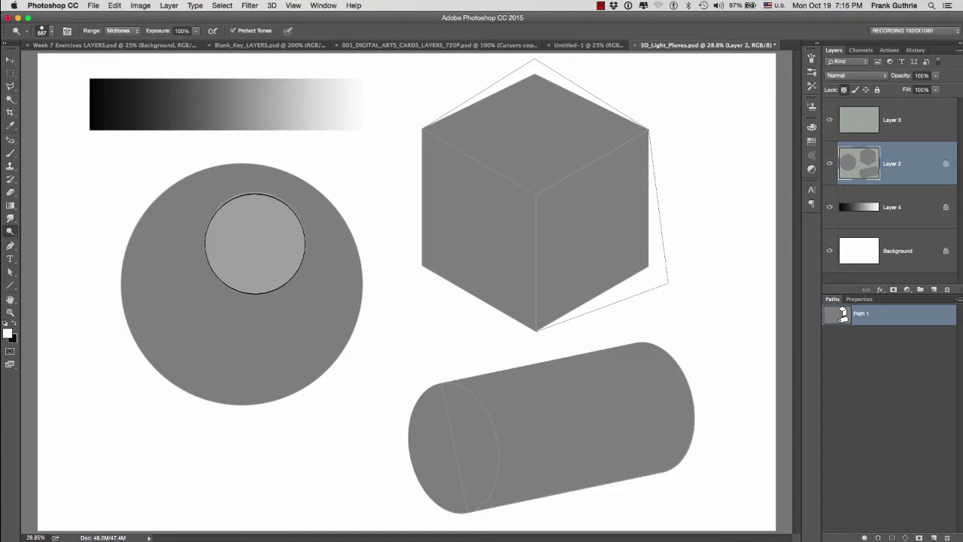
key(super+z)
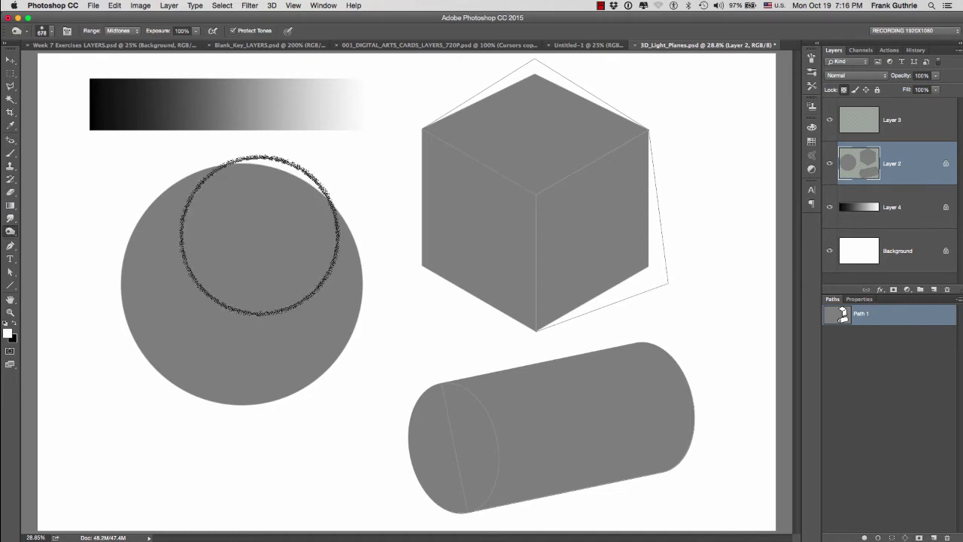
mouse_move(261, 242)
mouse_down()
mouse_move(276, 243)
mouse_move(265, 147)
mouse_move(261, 192)
mouse_up()
mouse_move(263, 239)
mouse_down()
mouse_move(243, 239)
mouse_move(264, 236)
mouse_up()
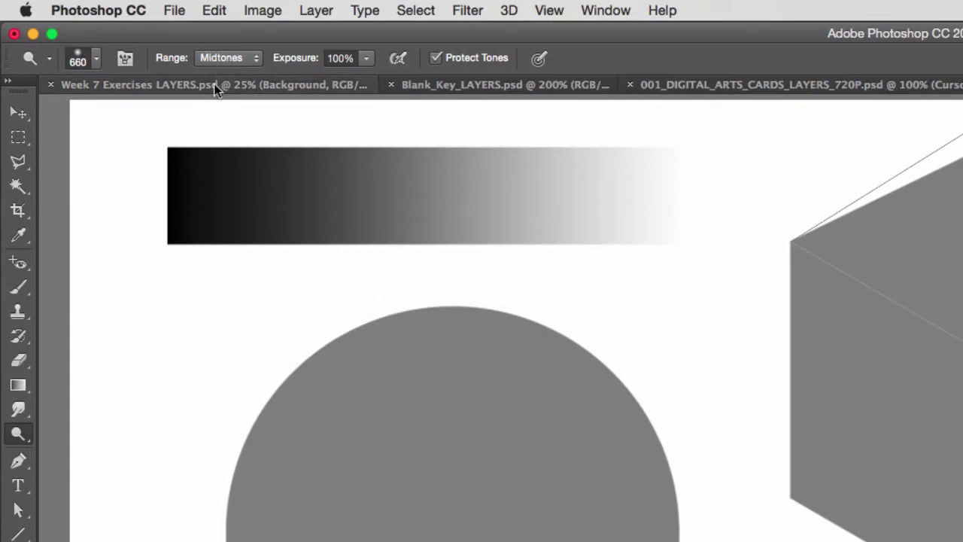
- Select a rectangle around the gradient bar, nudge it down, then deselect
key(m)
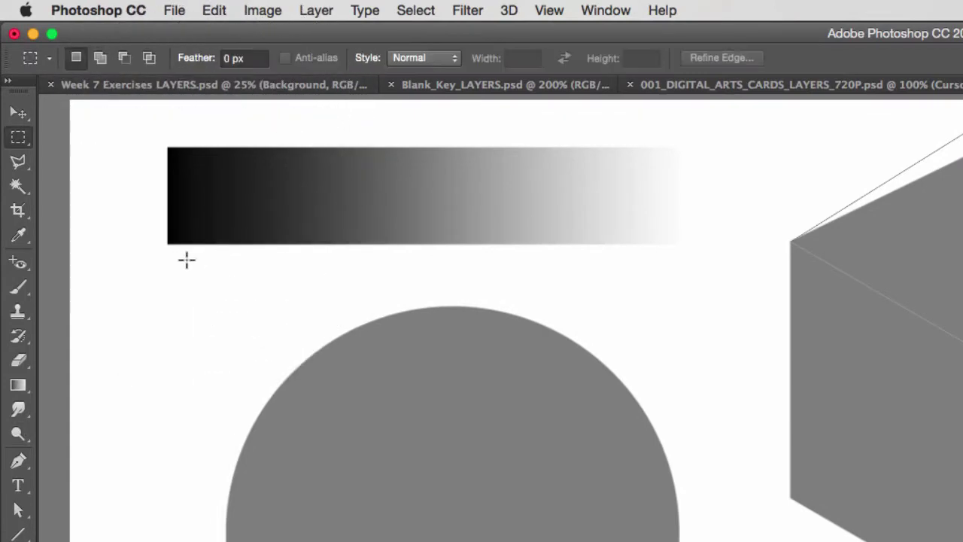
drag(134, 270, 723, 181)
key(super+comma)
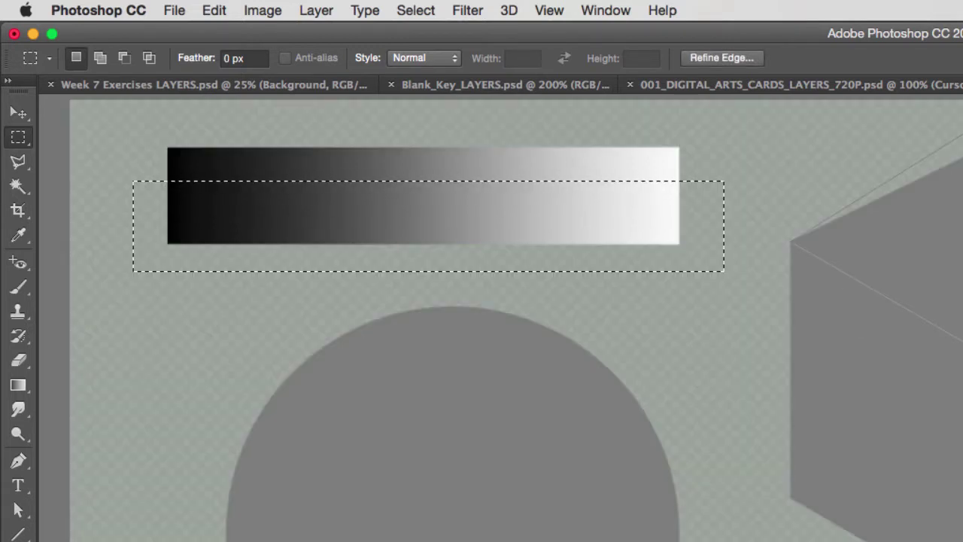
drag(695, 225, 692, 243)
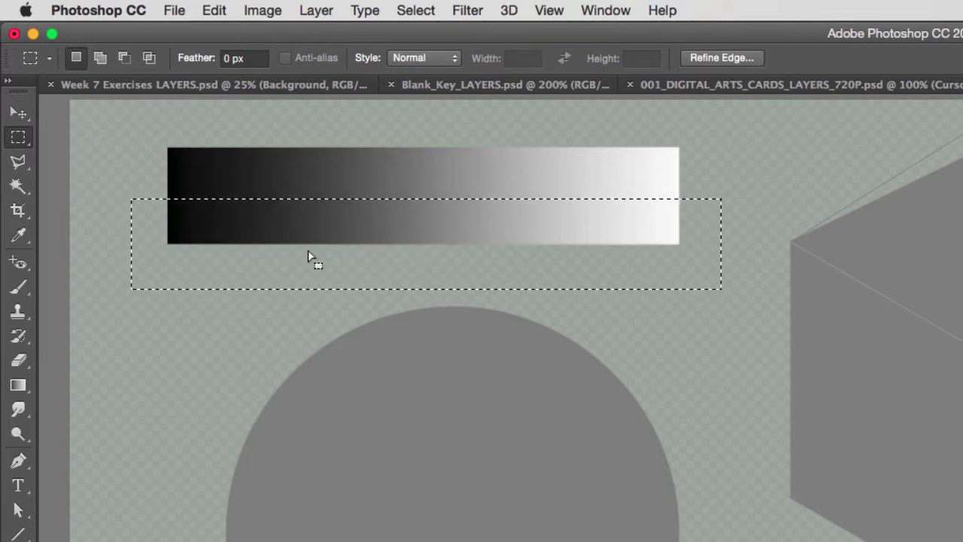
key(o)
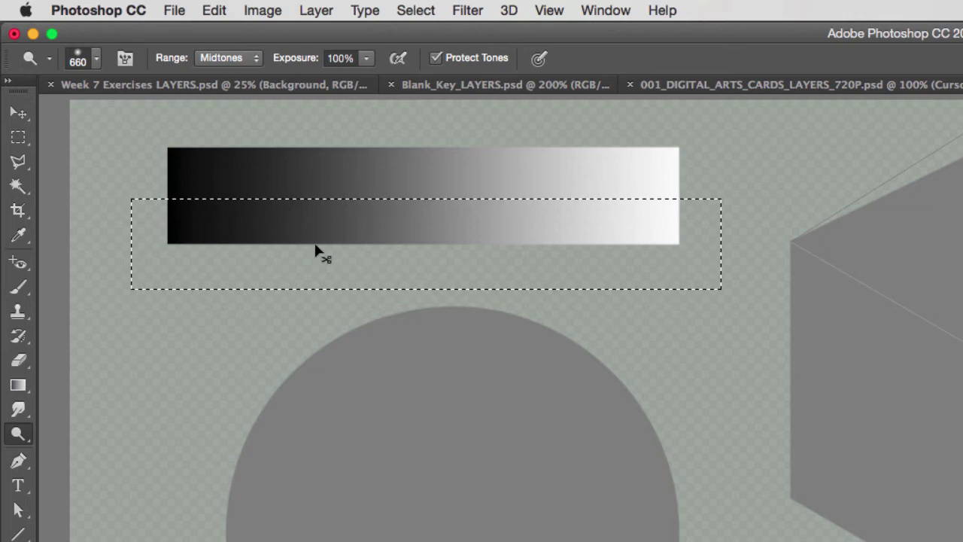
key(super+d)
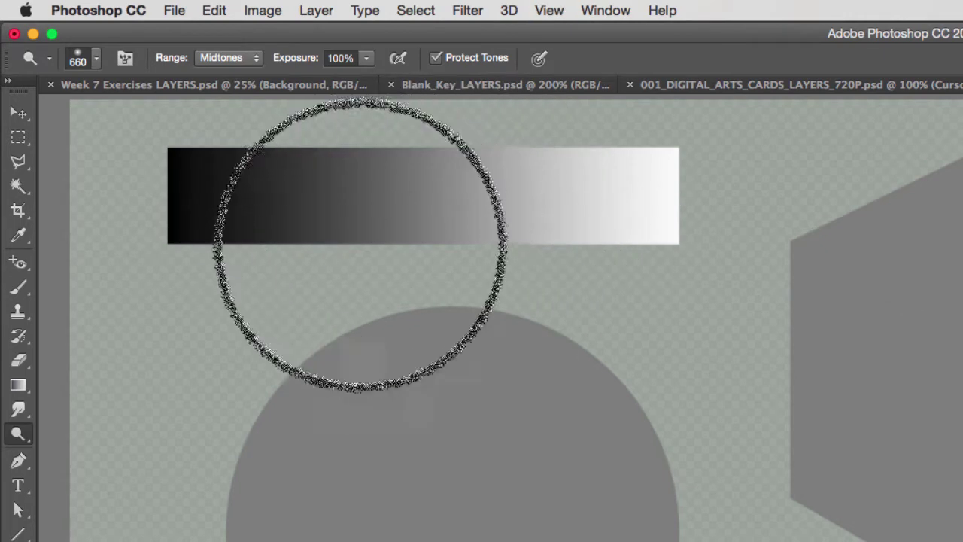
- Shrink the dodge brush to 287 px and test Shadows-range dodging on the gradient, then undo
mouse_move(369, 242)
mouse_down()
mouse_move(307, 244)
mouse_move(317, 244)
mouse_up()
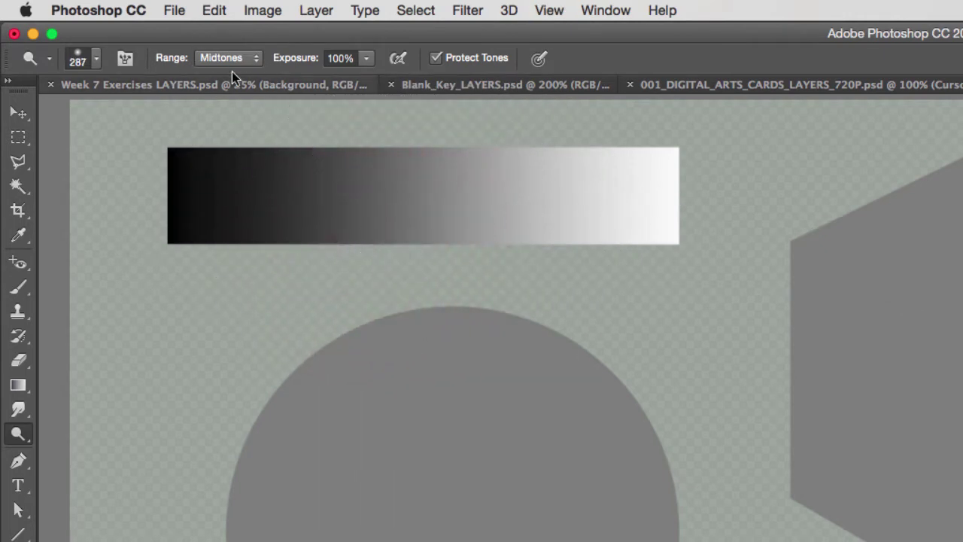
click(228, 58)
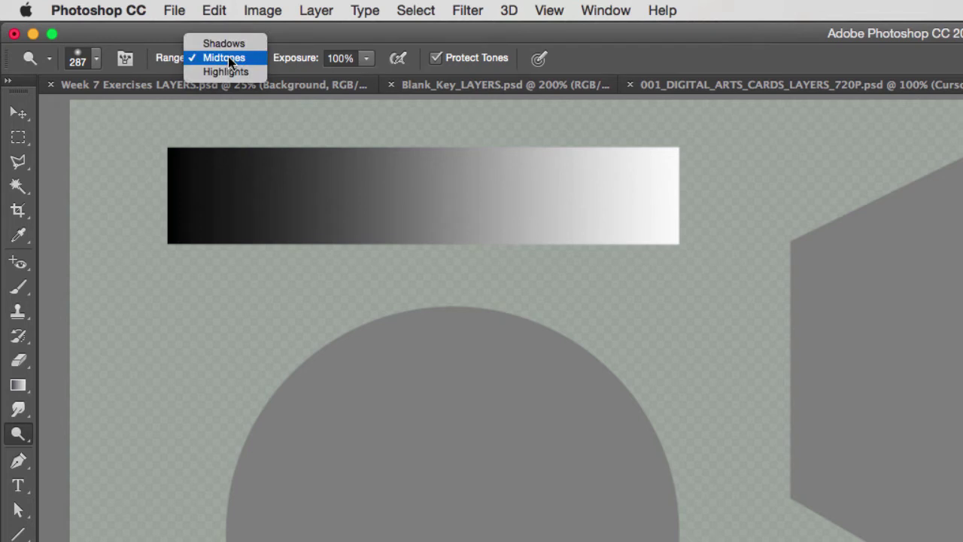
click(223, 44)
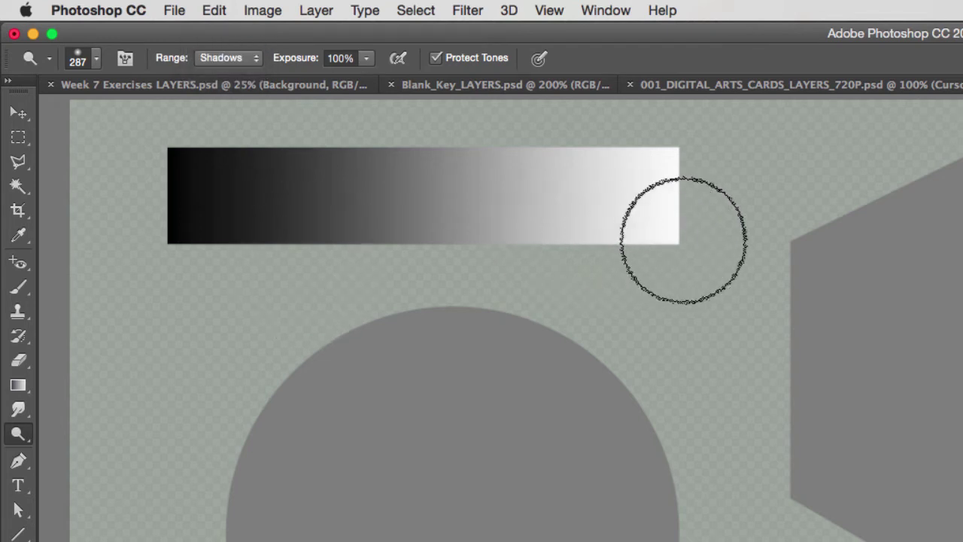
drag(501, 237, 151, 237)
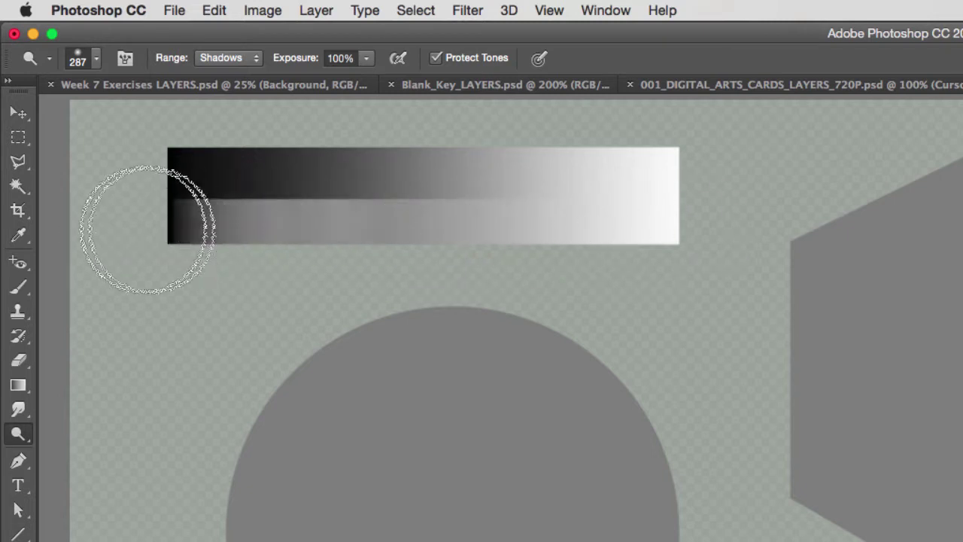
key(super+z)
- Test Midtones and then Highlights dodging on the gradient's lower band, undoing each
click(228, 57)
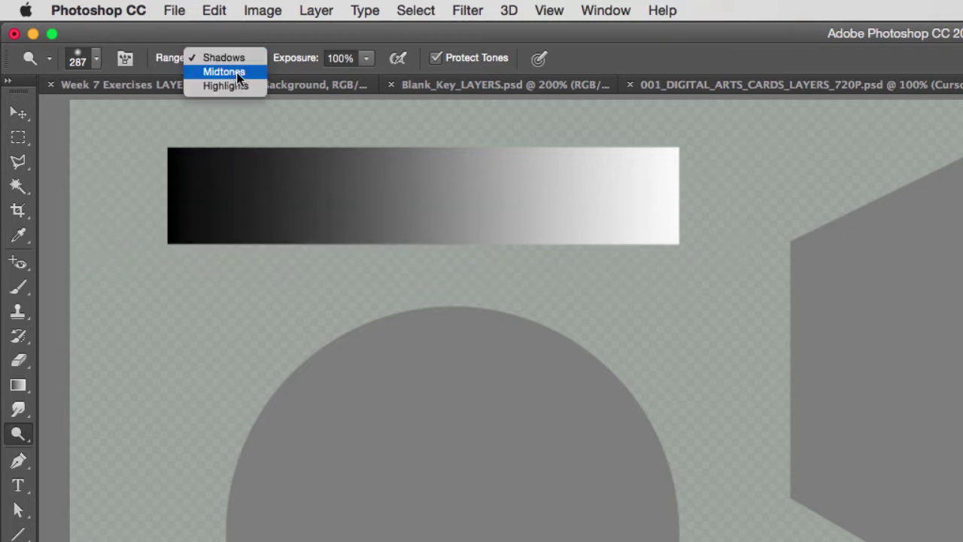
click(235, 73)
mouse_move(472, 244)
mouse_down()
mouse_move(308, 240)
mouse_move(529, 237)
mouse_move(310, 235)
mouse_move(473, 231)
mouse_up()
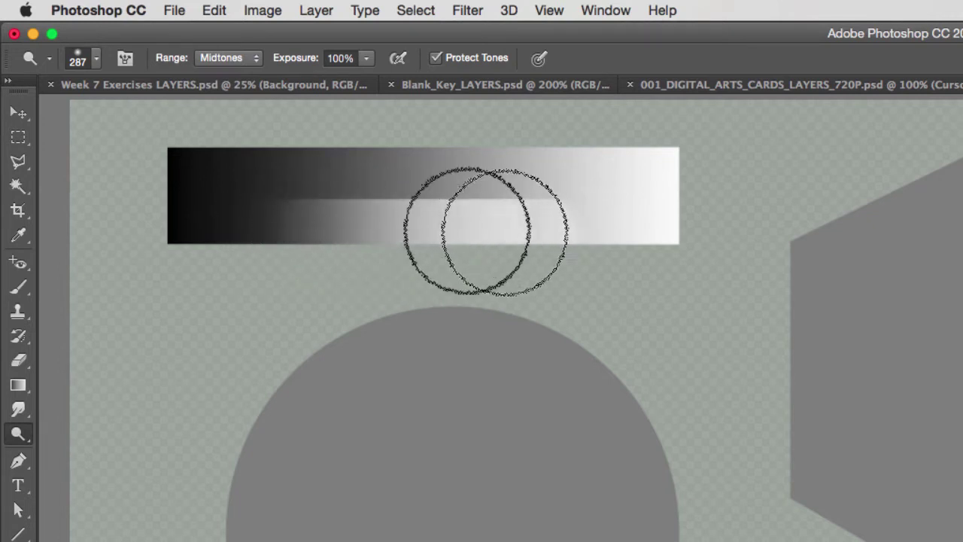
mouse_move(485, 229)
mouse_down()
mouse_move(310, 223)
mouse_move(595, 229)
mouse_move(350, 222)
mouse_up()
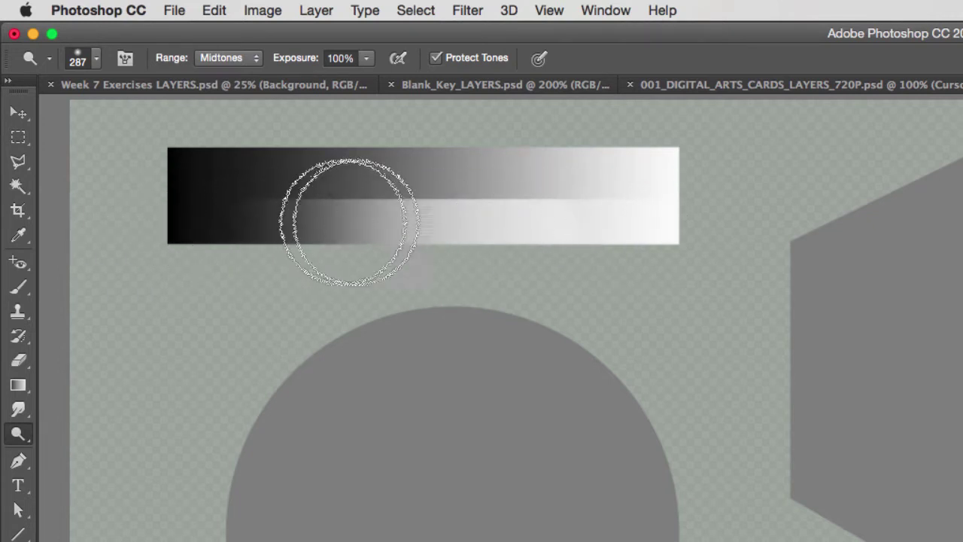
key(super+z)
click(234, 72)
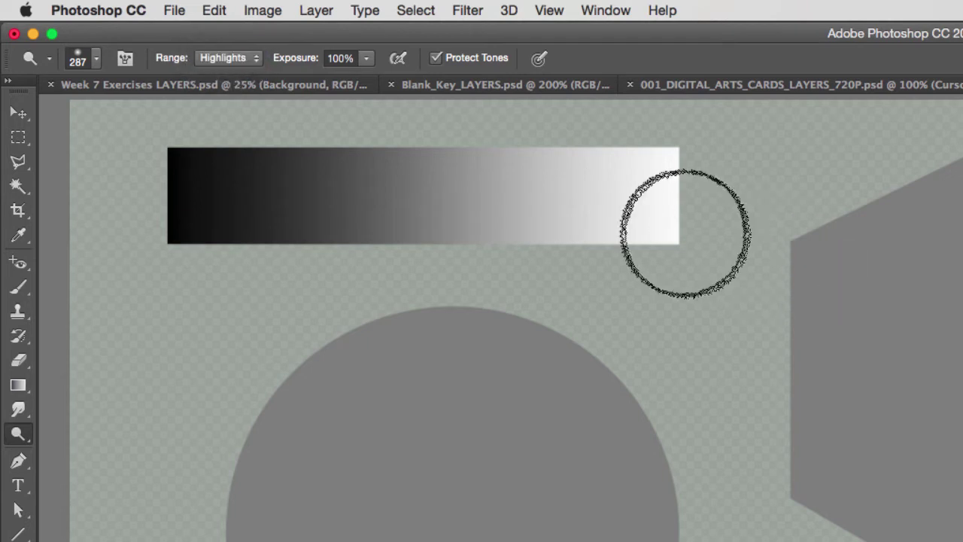
mouse_move(684, 232)
mouse_down()
mouse_move(462, 221)
mouse_move(683, 241)
mouse_move(429, 219)
mouse_move(669, 221)
mouse_move(616, 219)
mouse_move(253, 225)
mouse_move(408, 204)
mouse_move(404, 236)
mouse_move(193, 226)
mouse_move(389, 243)
mouse_move(198, 231)
mouse_move(218, 244)
mouse_up()
key(super+z)
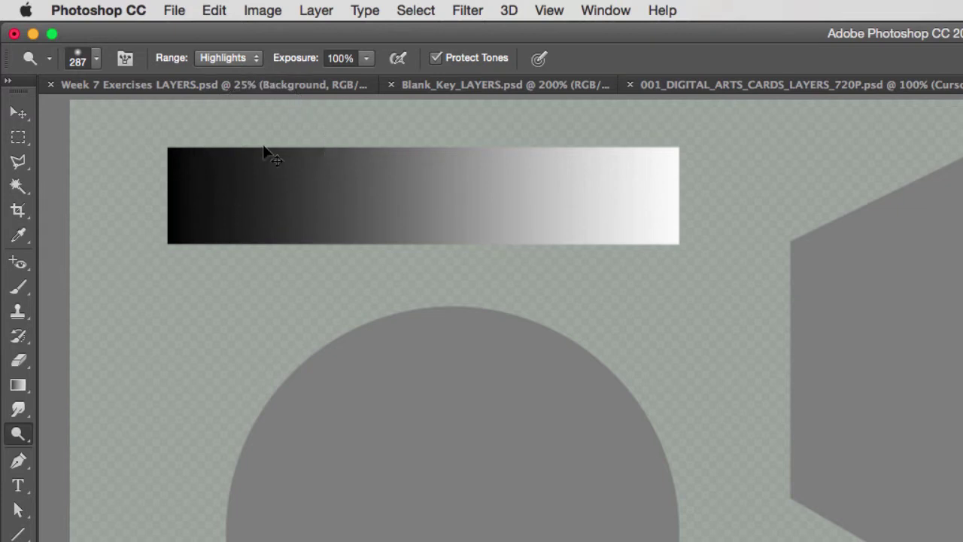
- Set the dodge Range back to Midtones
click(224, 60)
click(226, 29)
click(223, 59)
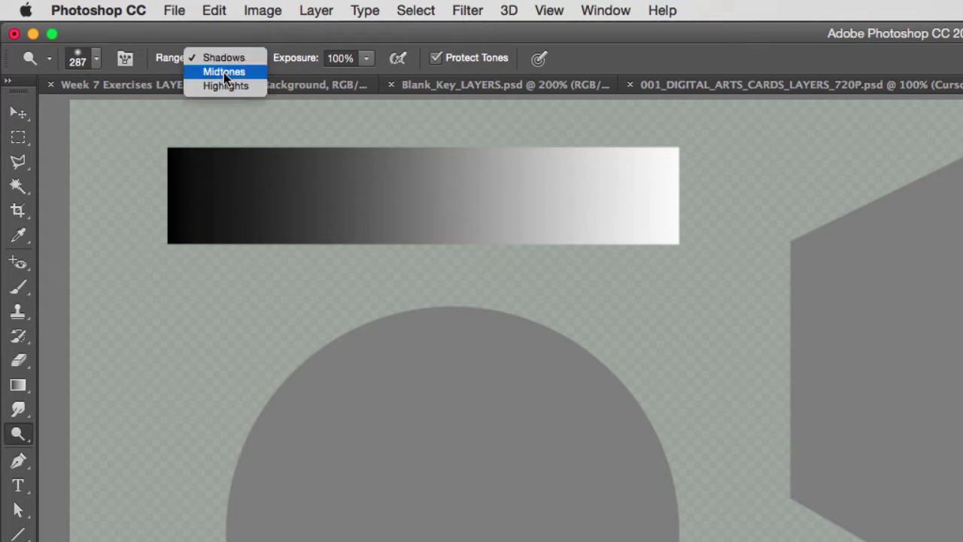
click(225, 72)
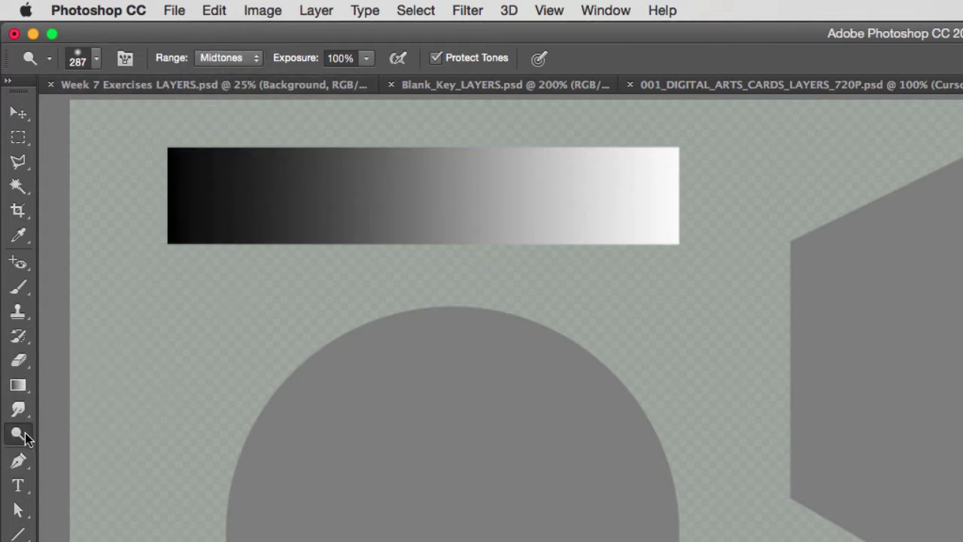
- Switch to the Burn tool with Highlights range, test-darken the gradient's lower half, then undo
drag(21, 436, 31, 447)
click(224, 59)
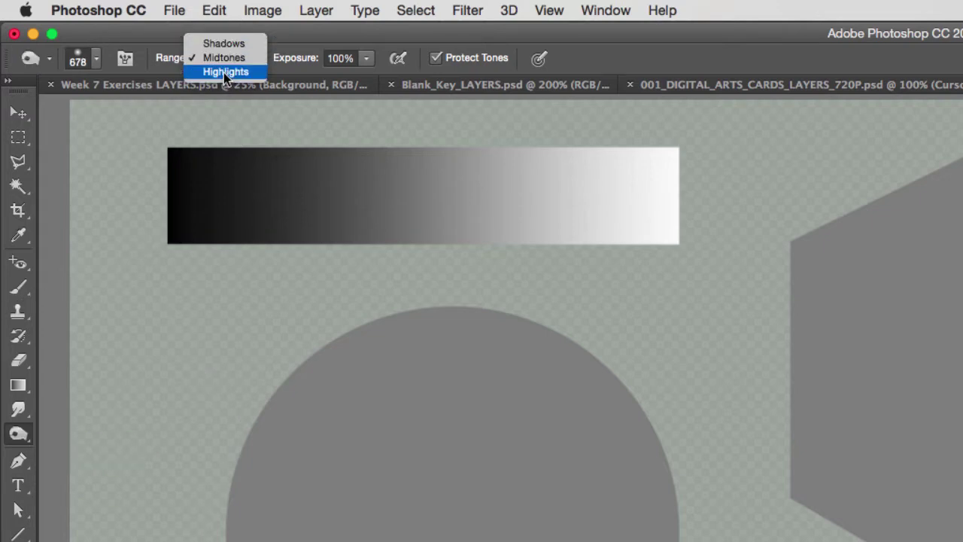
click(223, 72)
mouse_move(657, 249)
mouse_down()
mouse_move(419, 215)
mouse_move(188, 214)
mouse_move(655, 210)
mouse_move(488, 243)
mouse_up()
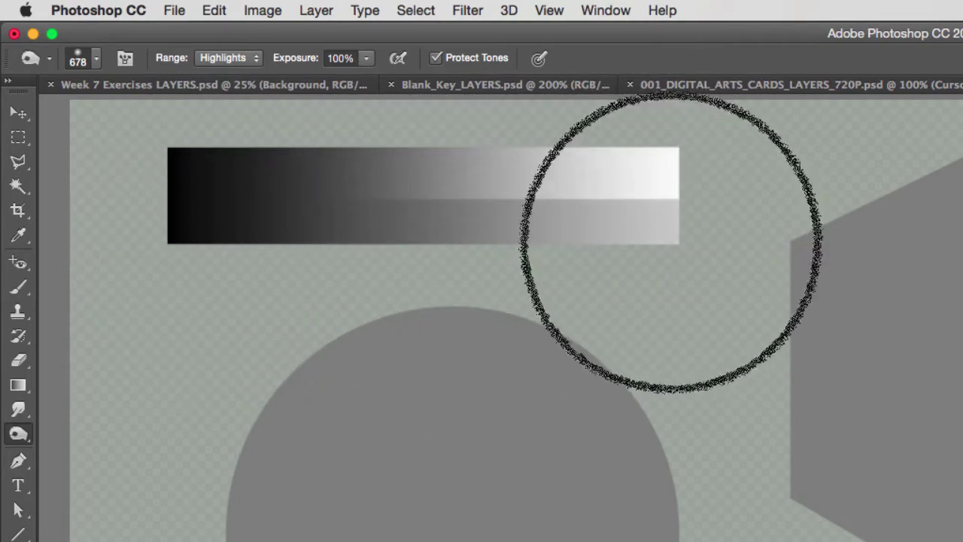
mouse_move(709, 229)
mouse_down()
mouse_move(564, 193)
mouse_move(251, 218)
mouse_move(649, 215)
mouse_move(710, 237)
mouse_up()
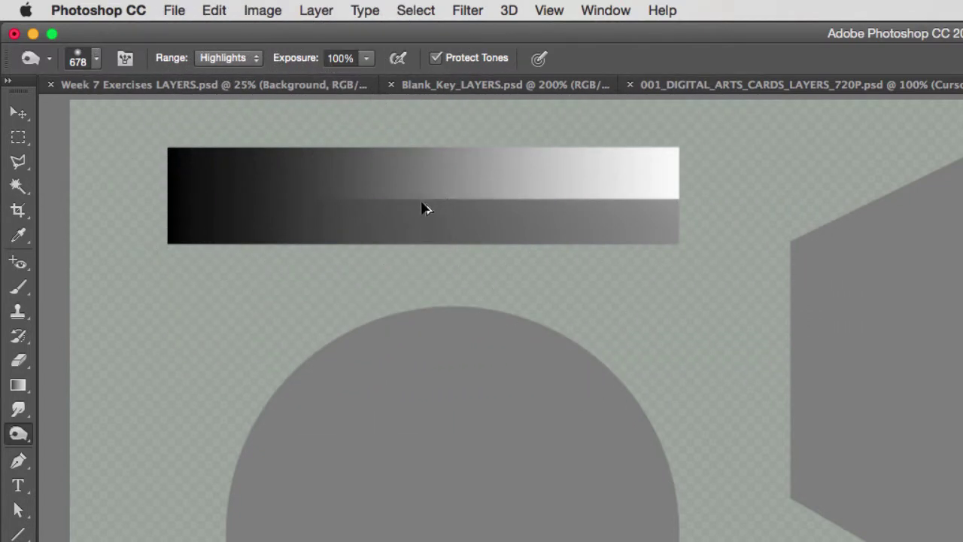
key(super+alt+z)
key(super+alt+z)
key(super+alt+z)
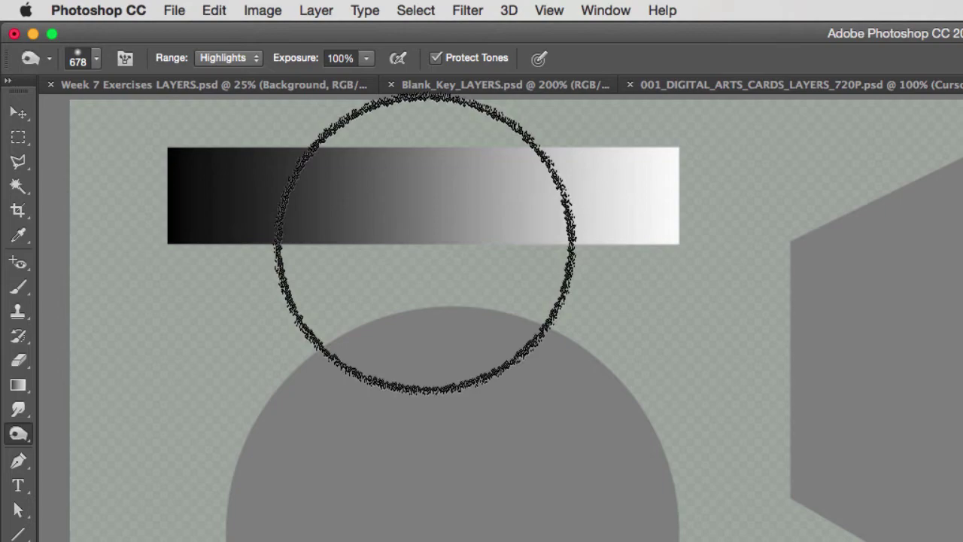
mouse_move(423, 241)
mouse_down()
mouse_move(563, 187)
mouse_move(714, 198)
mouse_move(209, 235)
mouse_move(712, 230)
mouse_move(279, 241)
mouse_move(704, 235)
mouse_move(430, 204)
mouse_move(343, 248)
mouse_move(601, 251)
mouse_move(506, 241)
mouse_up()
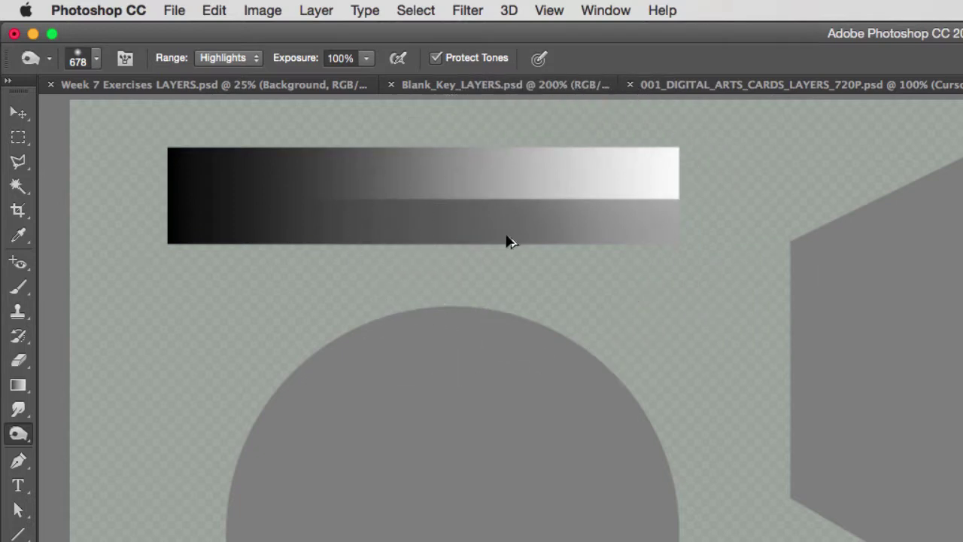
key(super+alt+z)
key(super+alt+z)
key(super+alt+z)
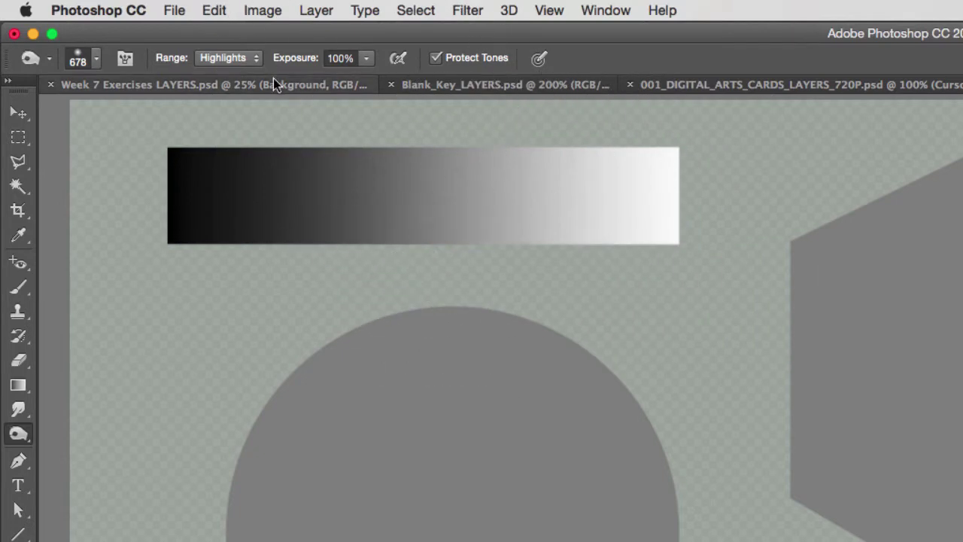
- Set burn Range to Shadows, test-darken the gradient, and undo the stroke
click(226, 57)
click(221, 31)
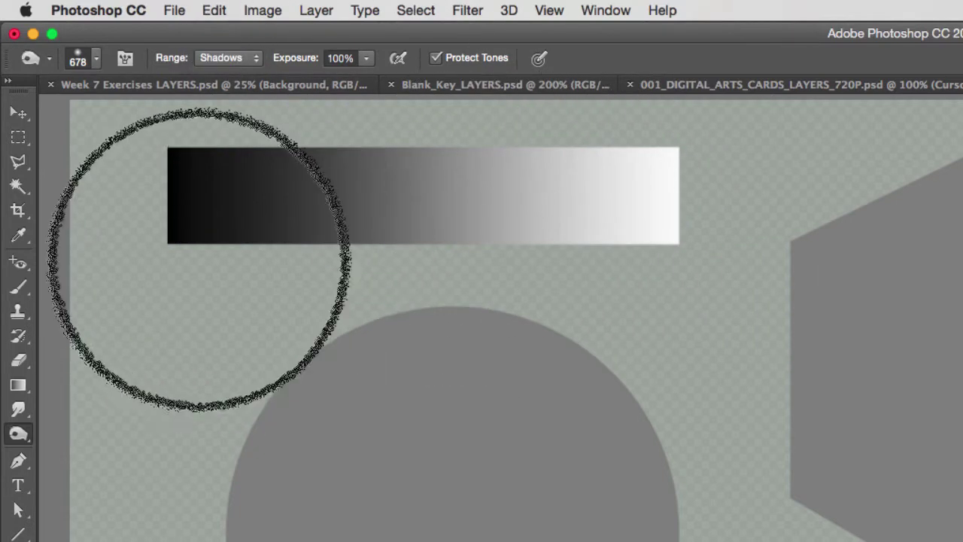
mouse_move(204, 251)
mouse_down()
mouse_move(298, 247)
mouse_move(703, 242)
mouse_up()
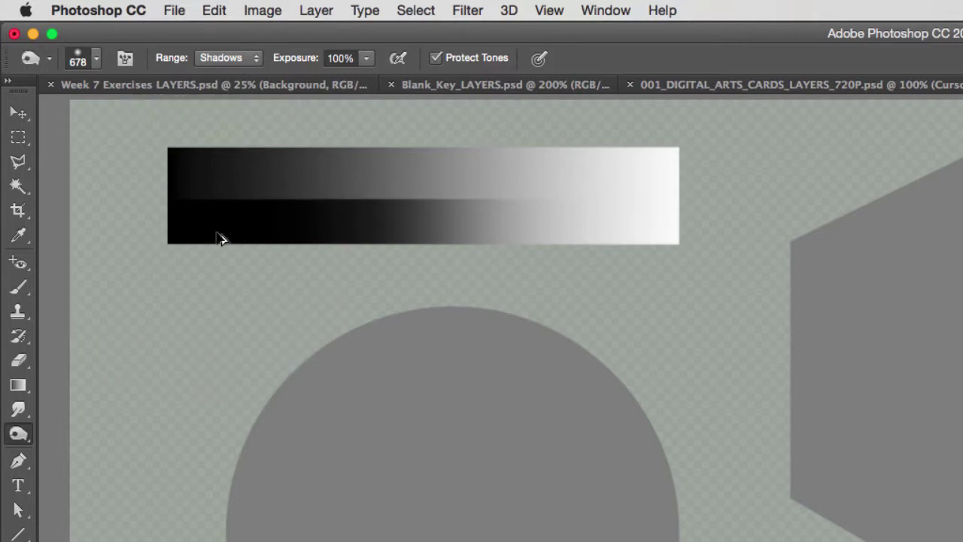
key(super+alt+z)
key(super+alt+z)
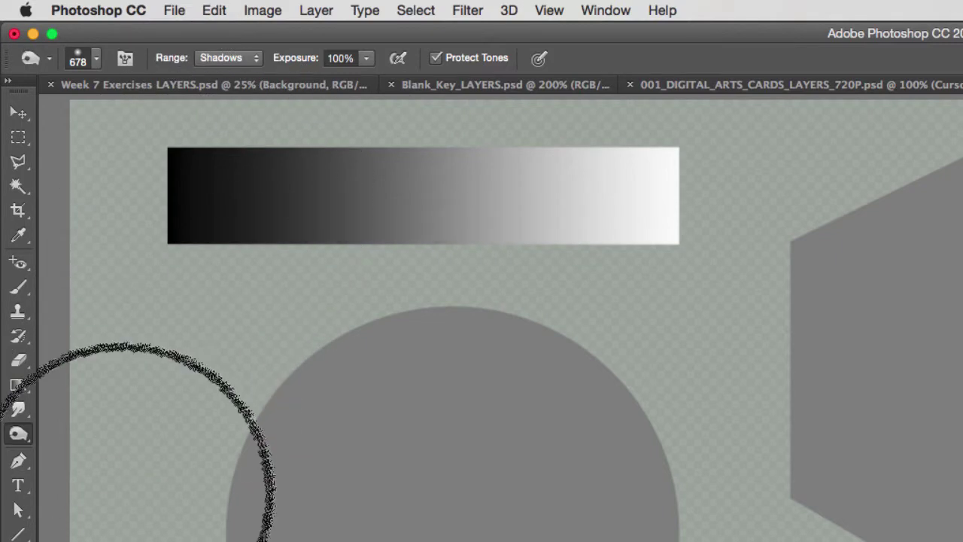
- Set the burn Range to Highlights, then return to Dodge with Highlights range
click(228, 59)
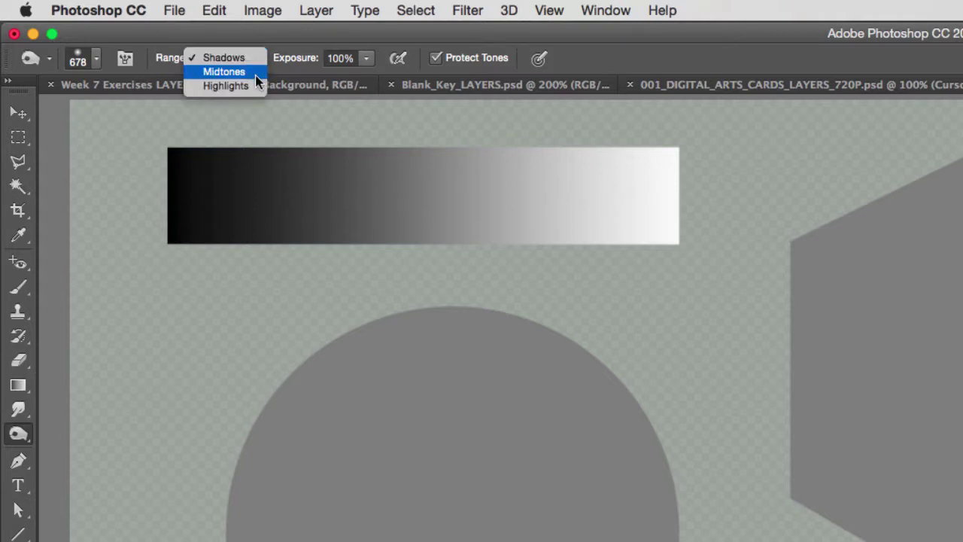
click(257, 86)
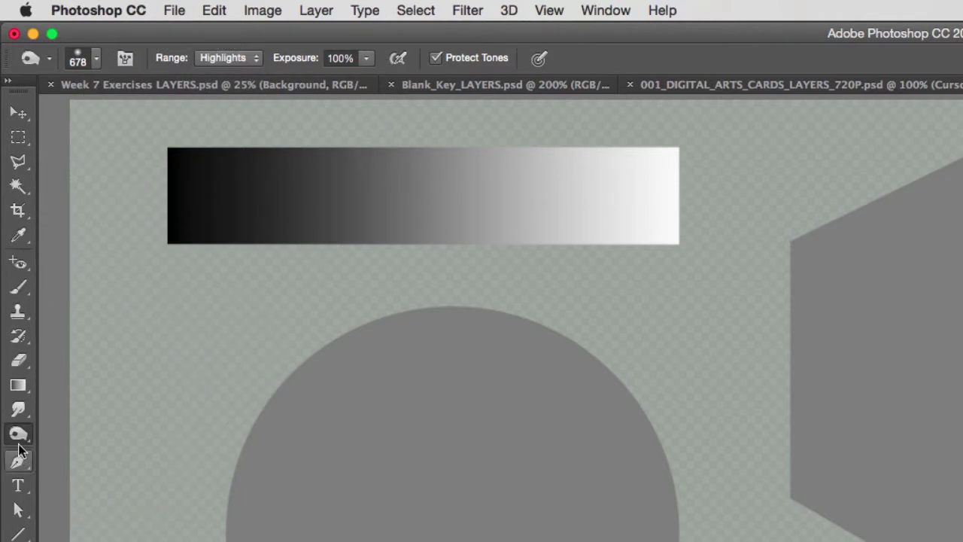
key(shift+o)
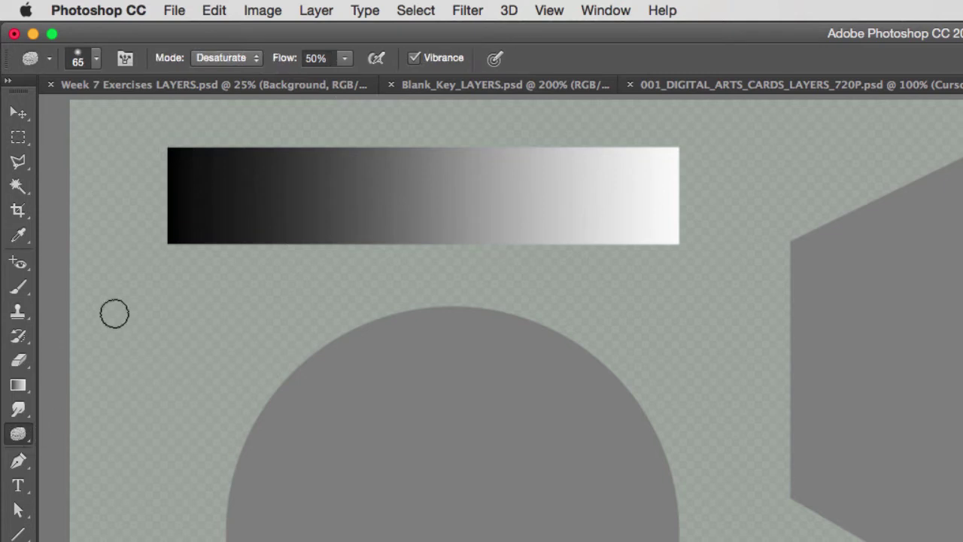
key(shift+o)
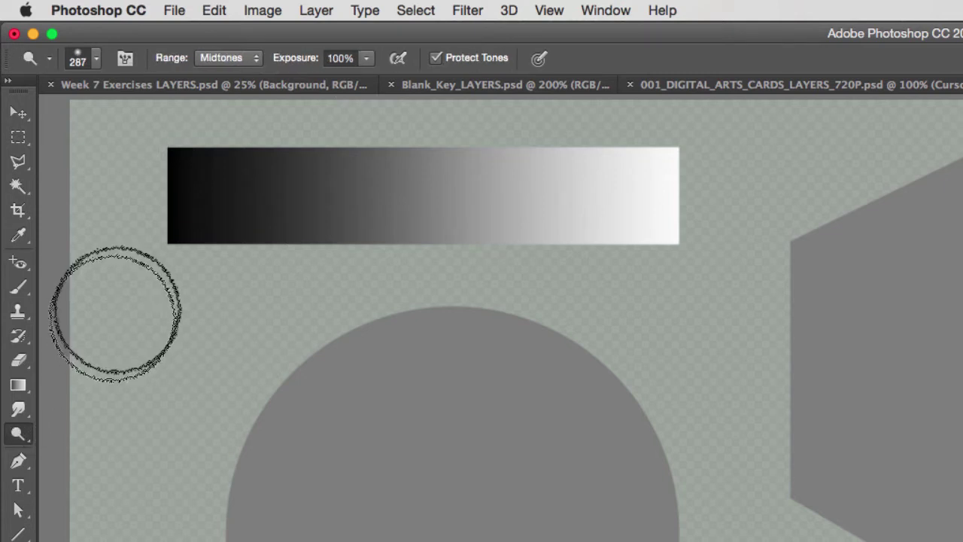
click(231, 58)
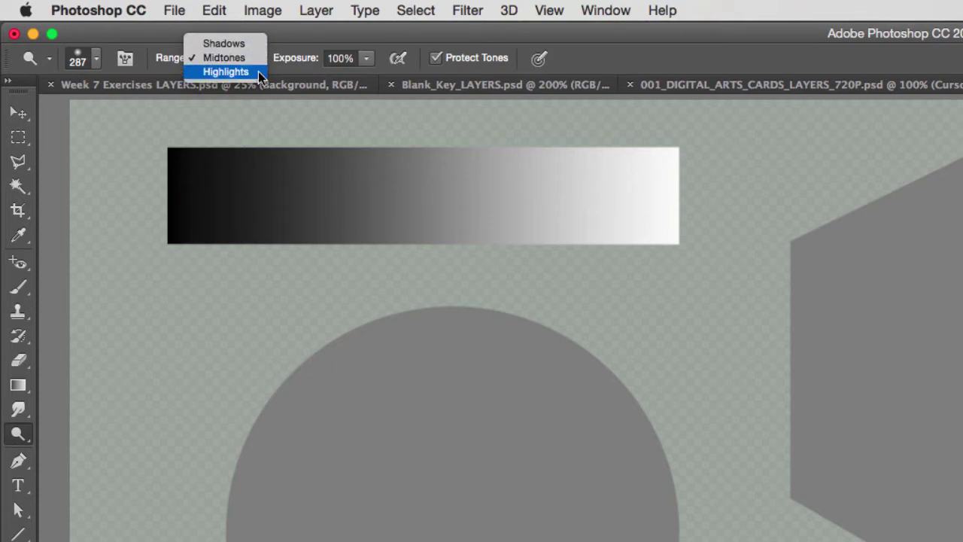
click(258, 71)
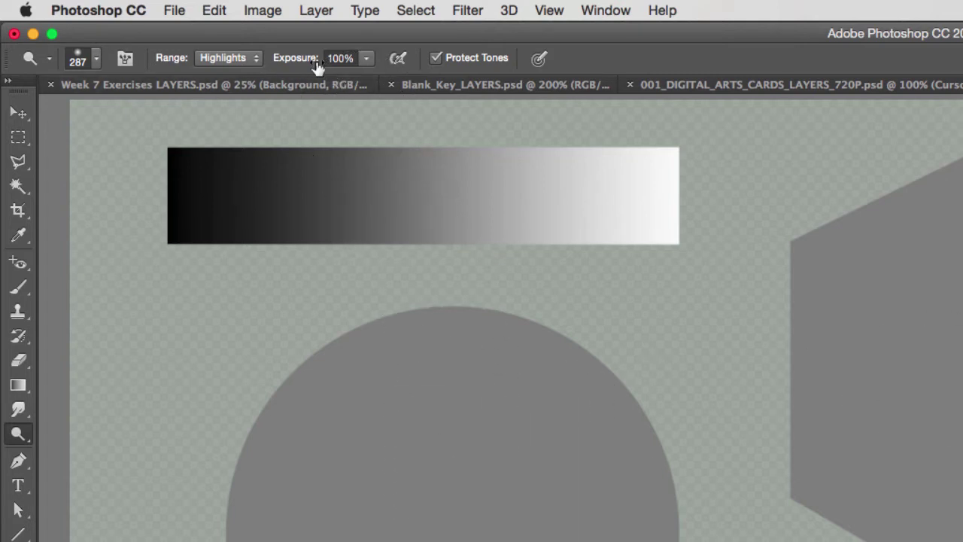
- Lower the dodge exposure to 41% and set the Range to Midtones
click(369, 58)
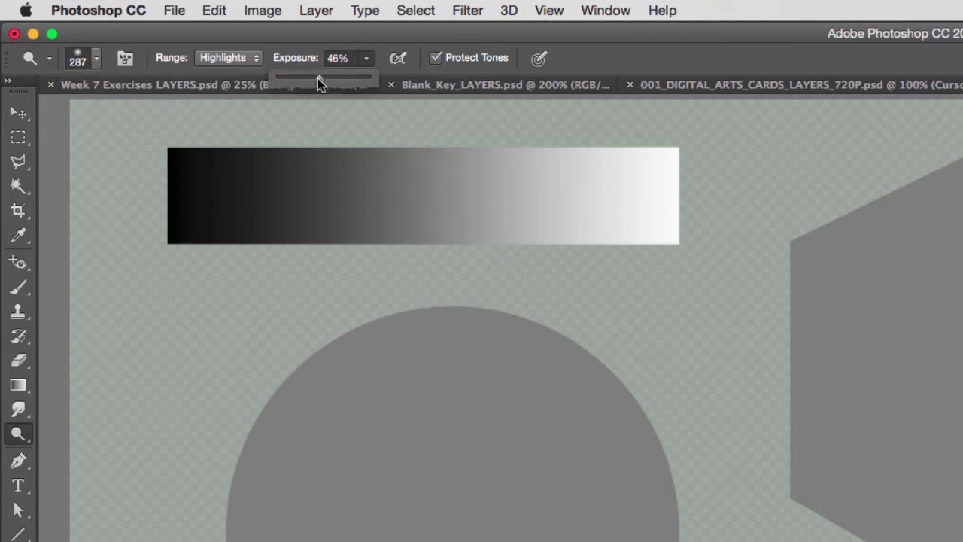
drag(317, 78, 314, 79)
click(233, 60)
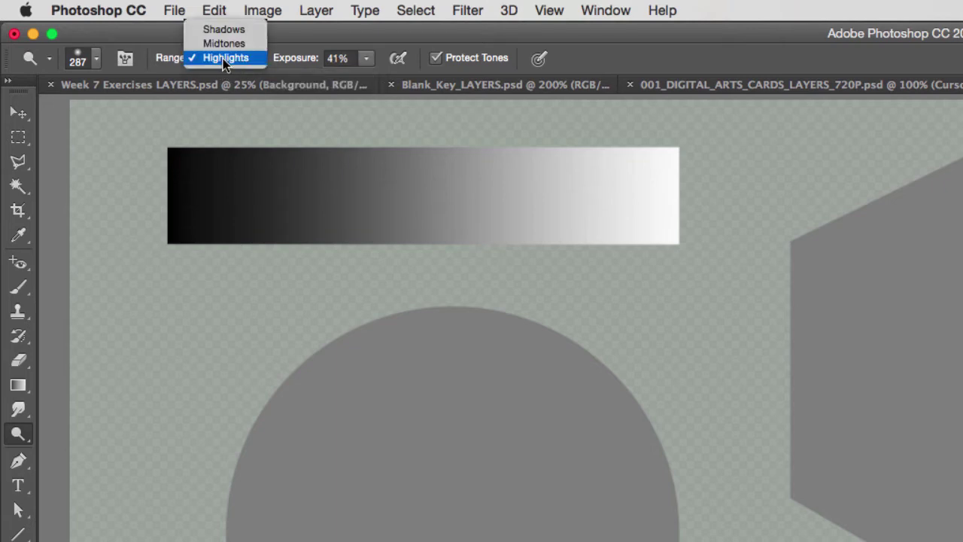
click(230, 41)
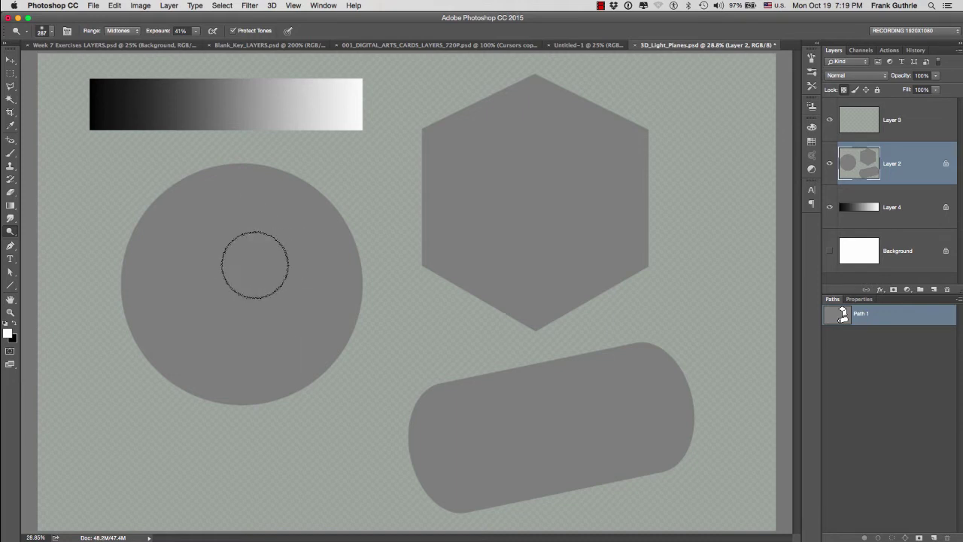
- With a 375 px dodge brush, paint a soft highlight across the sphere's upper area
mouse_move(246, 273)
mouse_down()
mouse_move(285, 276)
mouse_move(268, 256)
mouse_move(269, 232)
mouse_move(291, 233)
mouse_up()
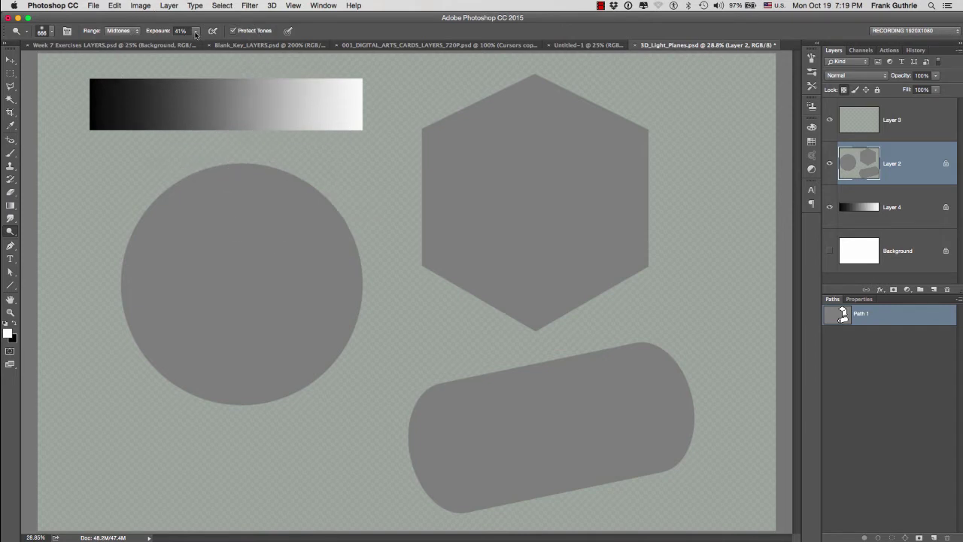
drag(193, 46, 192, 46)
mouse_move(271, 204)
mouse_down()
mouse_move(258, 215)
mouse_move(266, 211)
mouse_up()
key(super+z)
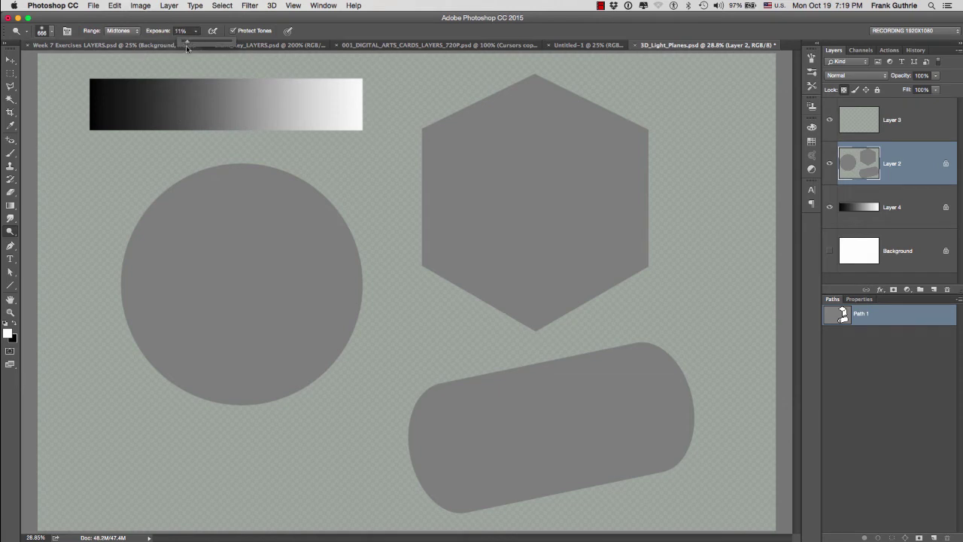
mouse_move(273, 219)
mouse_down()
mouse_move(258, 237)
mouse_move(281, 234)
mouse_move(239, 220)
mouse_move(279, 248)
mouse_move(277, 232)
mouse_move(266, 231)
mouse_move(269, 215)
mouse_move(261, 234)
mouse_up()
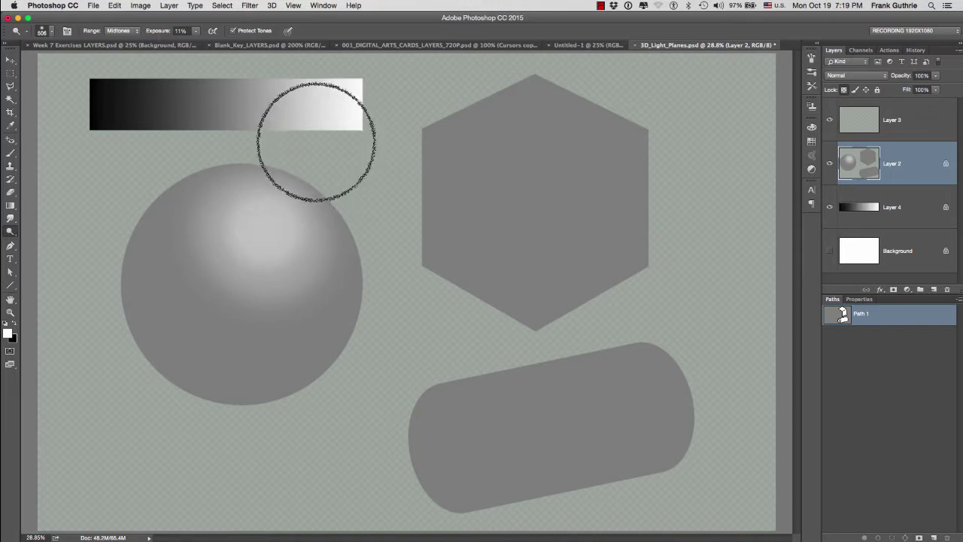
drag(279, 268, 302, 235)
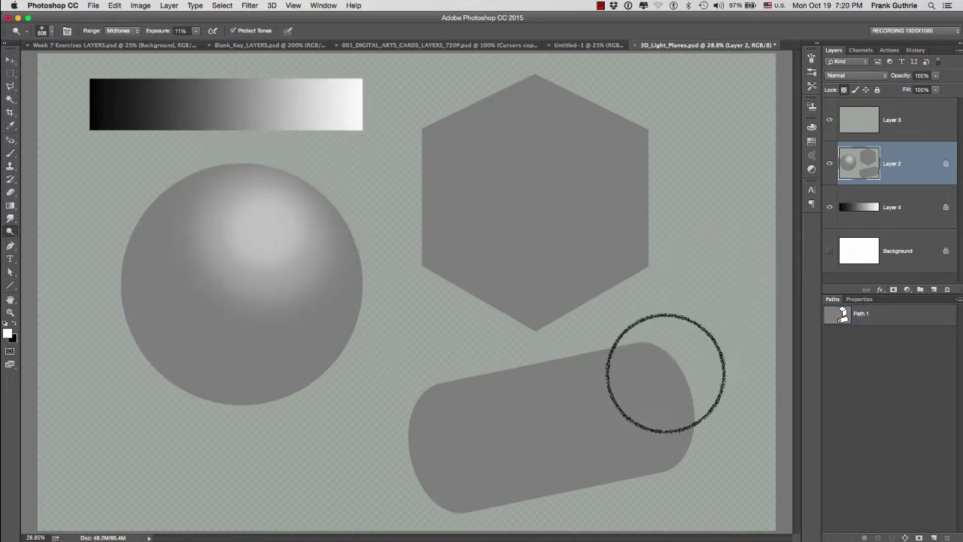
- Shrink the brush to 300 px and dodge a band along the cylinder's top at 5% exposure
key(bracketleft)
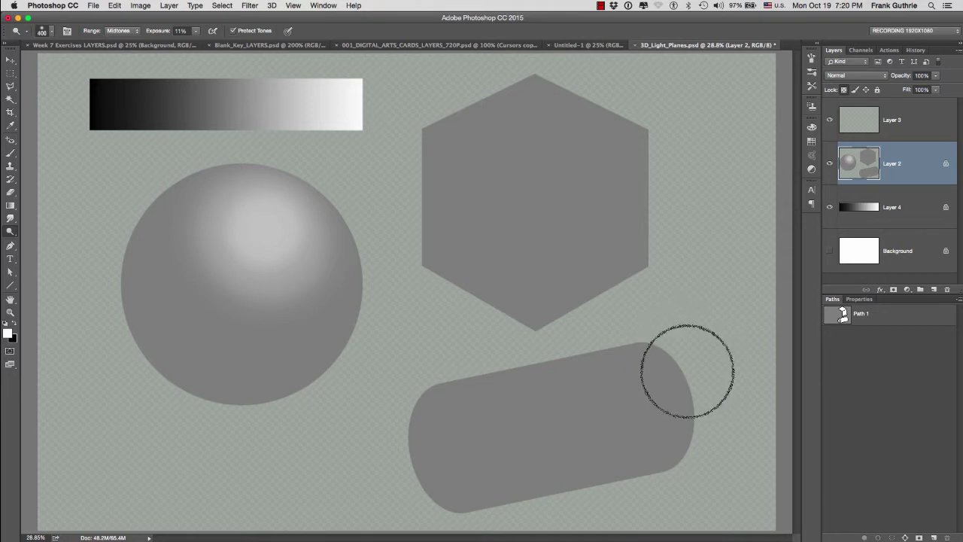
key(bracketleft)
mouse_move(702, 361)
mouse_down()
mouse_move(431, 419)
mouse_move(455, 407)
mouse_up()
key(super+z)
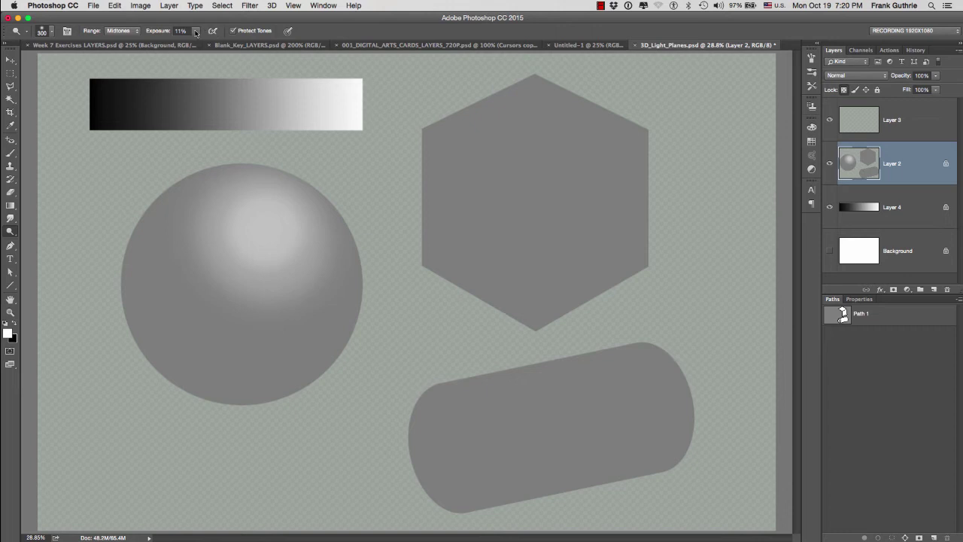
drag(194, 45, 192, 45)
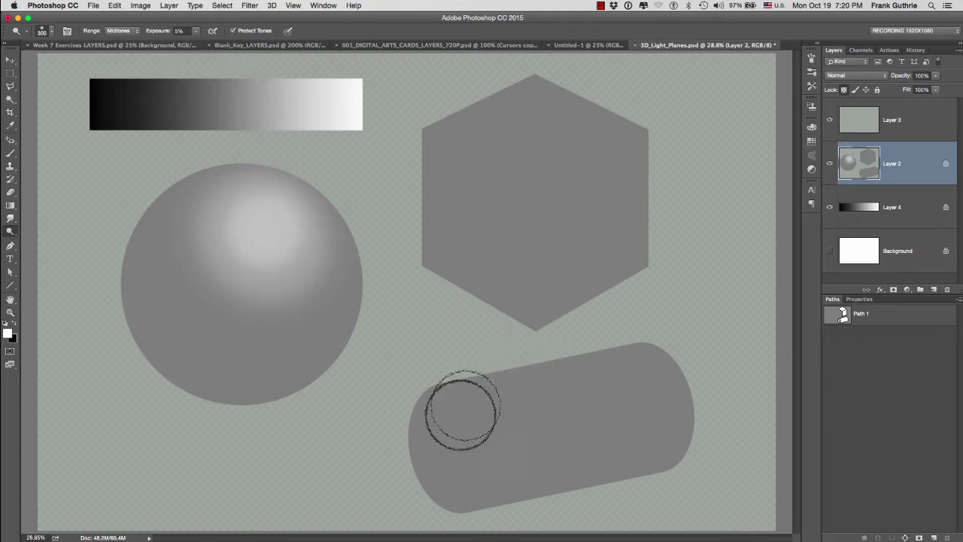
mouse_move(461, 419)
mouse_down()
mouse_move(708, 366)
mouse_move(639, 372)
mouse_move(466, 425)
mouse_move(585, 412)
mouse_move(716, 376)
mouse_move(479, 418)
mouse_move(692, 363)
mouse_move(440, 426)
mouse_move(624, 395)
mouse_move(660, 382)
mouse_move(661, 363)
mouse_move(692, 351)
mouse_up()
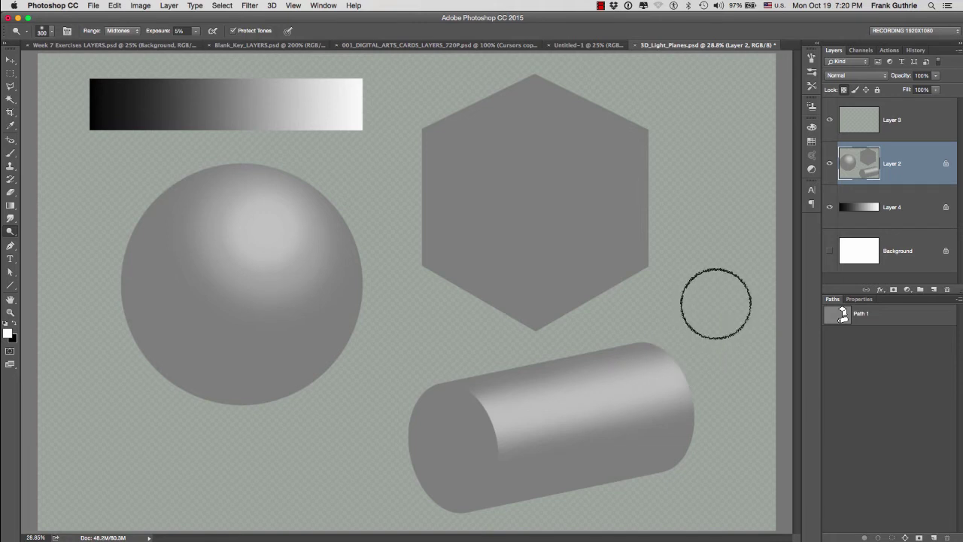
mouse_move(534, 134)
mouse_down()
mouse_move(614, 125)
mouse_move(522, 122)
mouse_move(460, 145)
mouse_move(481, 161)
mouse_move(529, 169)
mouse_move(632, 156)
mouse_move(557, 177)
mouse_move(463, 180)
mouse_move(605, 175)
mouse_up()
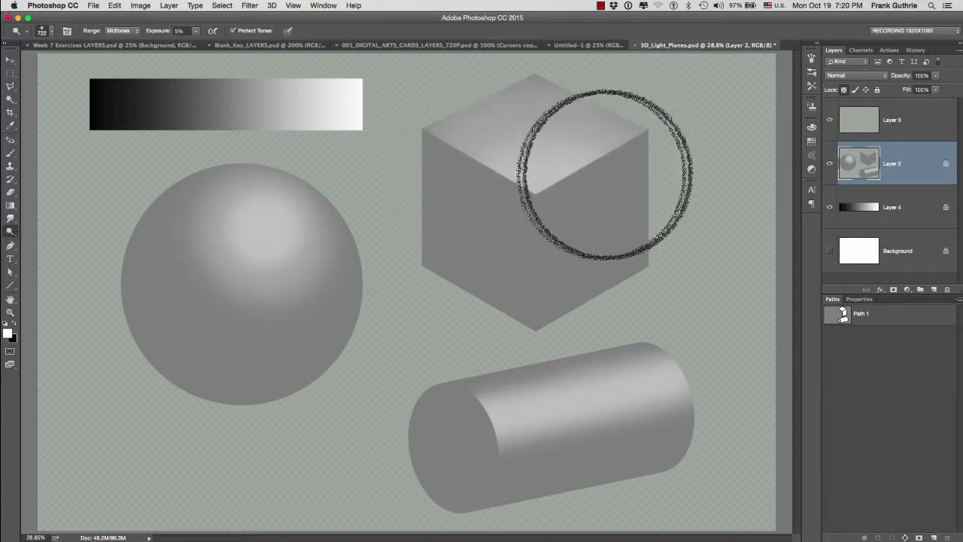
- Choose the Burn tool from the flyout, set Range to Midtones and exposure to 10%
click(11, 232)
click(48, 239)
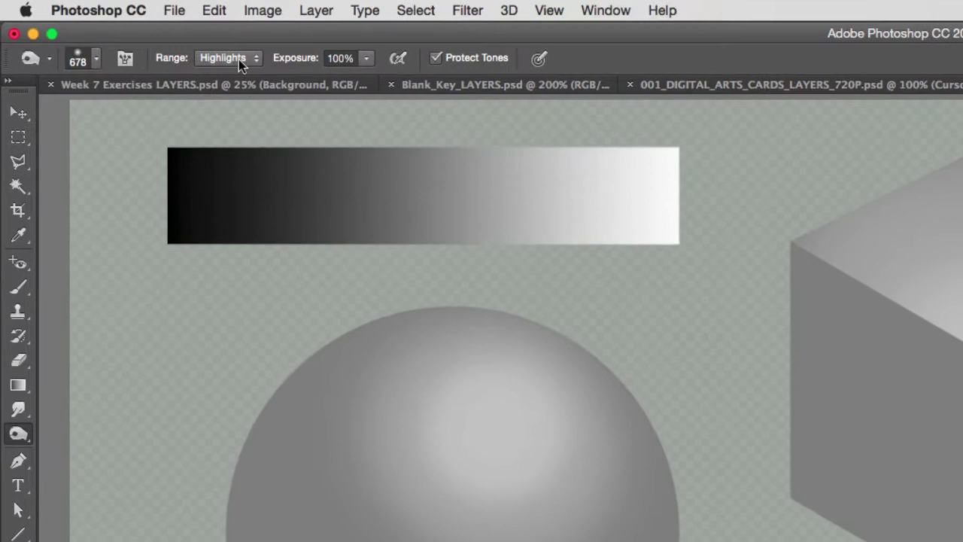
click(231, 57)
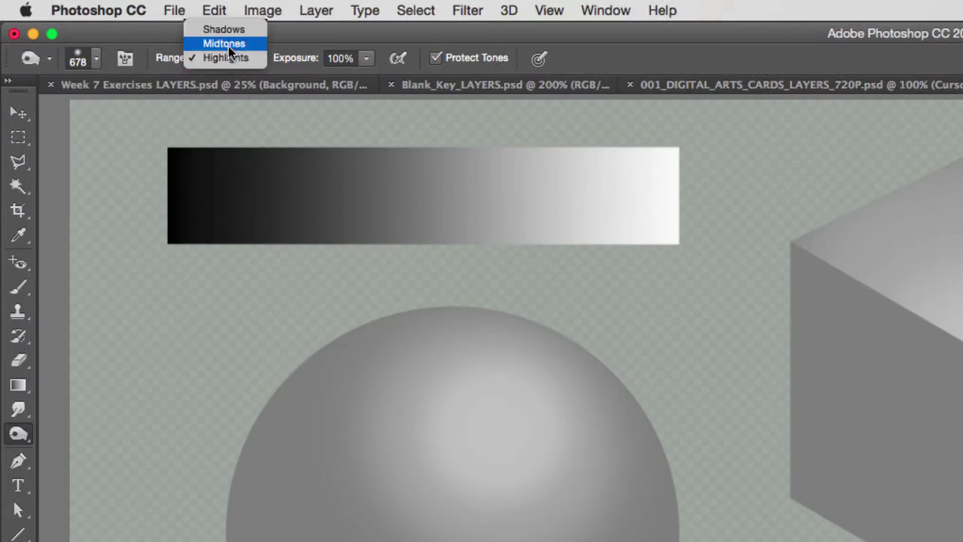
click(229, 44)
click(365, 58)
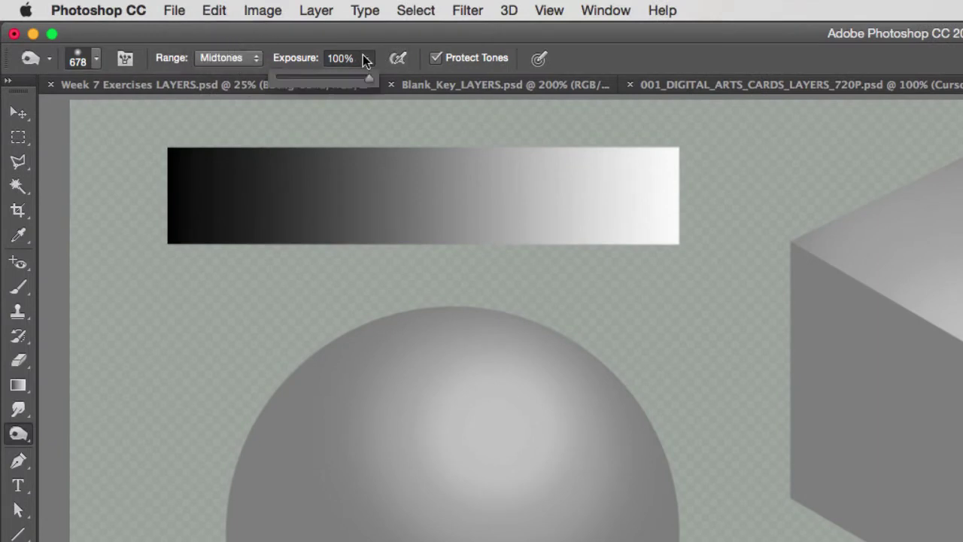
drag(371, 79, 288, 82)
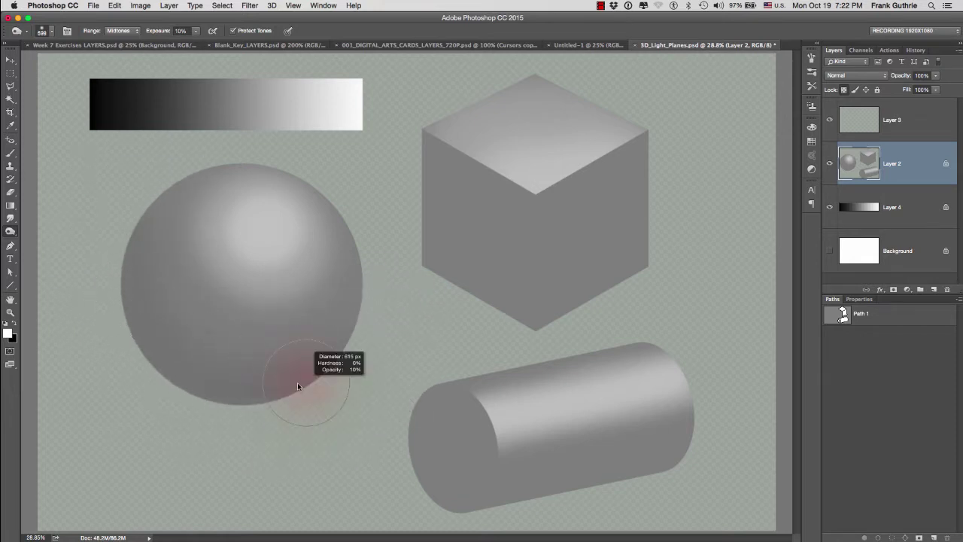
- With a ~573 px burn brush, darken the sphere's lower-left edges and the cylinder's end cap and underside
drag(296, 388, 310, 387)
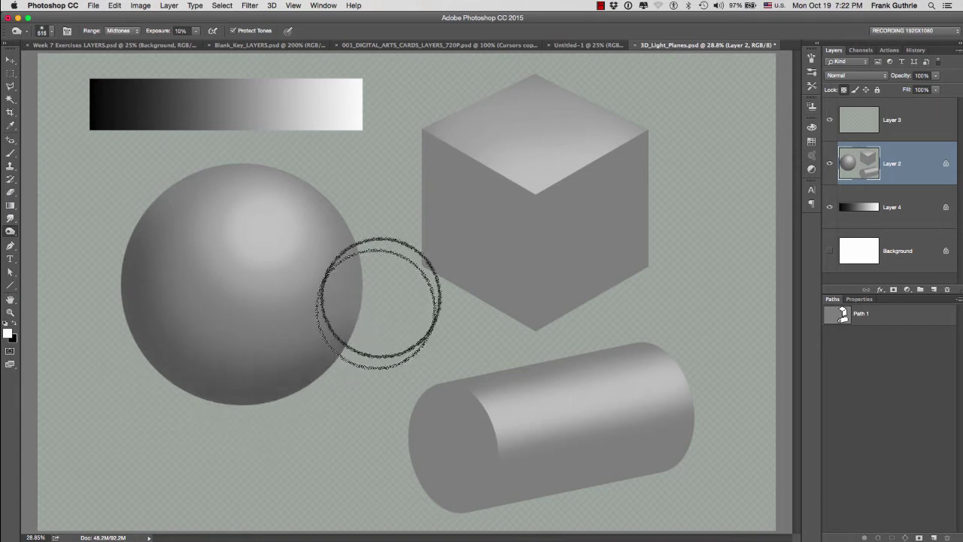
mouse_move(354, 299)
mouse_down()
mouse_move(281, 344)
mouse_move(193, 317)
mouse_move(151, 227)
mouse_move(206, 338)
mouse_move(288, 358)
mouse_move(340, 327)
mouse_move(158, 235)
mouse_move(172, 371)
mouse_move(224, 289)
mouse_move(175, 305)
mouse_move(243, 354)
mouse_move(331, 342)
mouse_move(366, 293)
mouse_move(214, 307)
mouse_move(107, 298)
mouse_move(339, 366)
mouse_move(188, 308)
mouse_move(158, 216)
mouse_move(170, 197)
mouse_move(156, 213)
mouse_move(152, 275)
mouse_move(226, 365)
mouse_move(370, 347)
mouse_up()
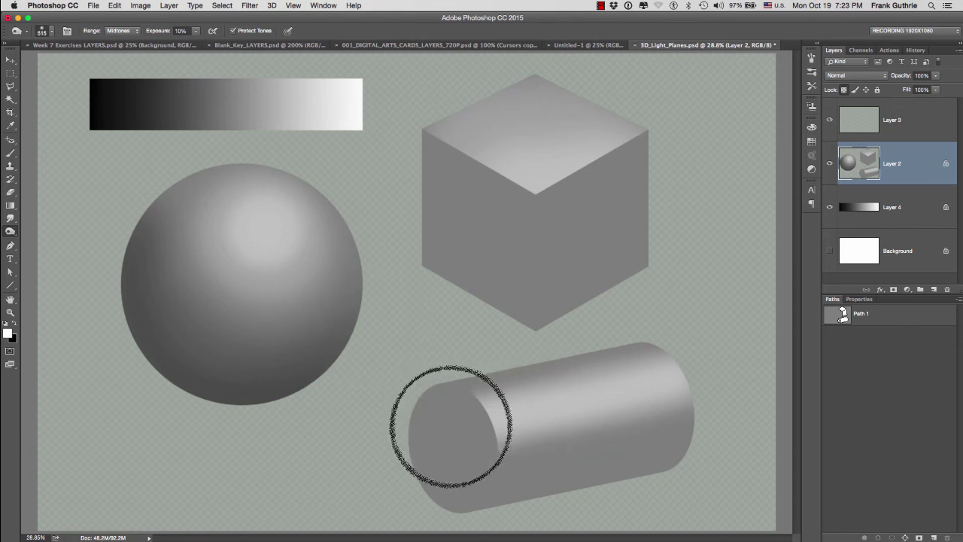
mouse_move(439, 423)
mouse_down()
mouse_move(507, 483)
mouse_move(491, 492)
mouse_move(694, 437)
mouse_move(452, 490)
mouse_move(595, 478)
mouse_move(722, 445)
mouse_move(421, 489)
mouse_move(728, 414)
mouse_move(694, 440)
mouse_move(447, 510)
mouse_move(622, 479)
mouse_move(716, 448)
mouse_move(461, 523)
mouse_move(731, 457)
mouse_move(453, 525)
mouse_move(743, 428)
mouse_move(418, 489)
mouse_move(732, 406)
mouse_move(652, 405)
mouse_move(436, 449)
mouse_move(716, 416)
mouse_move(450, 512)
mouse_move(584, 483)
mouse_up()
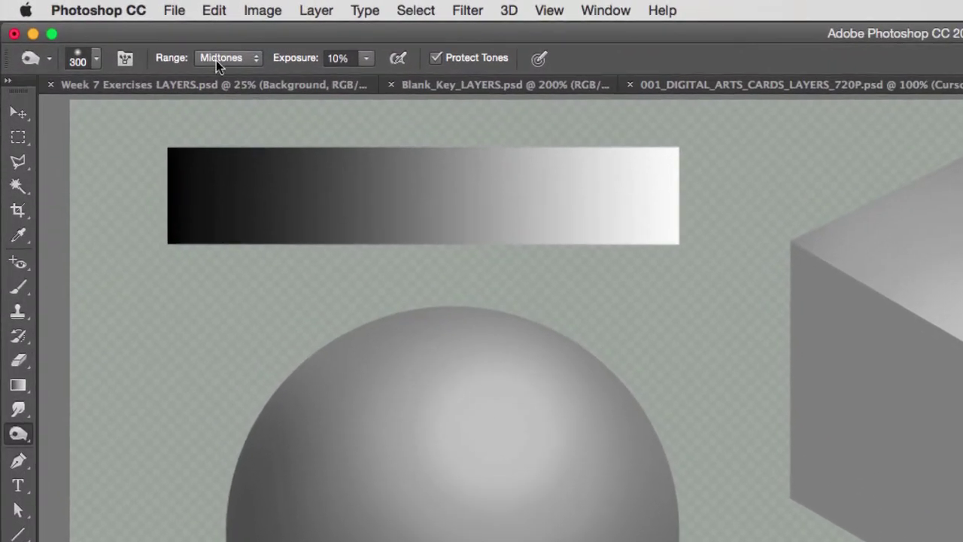
- Set burning to Shadows, enlarge the brush to 618 px, and undo the darkening on the cube's left face
click(216, 55)
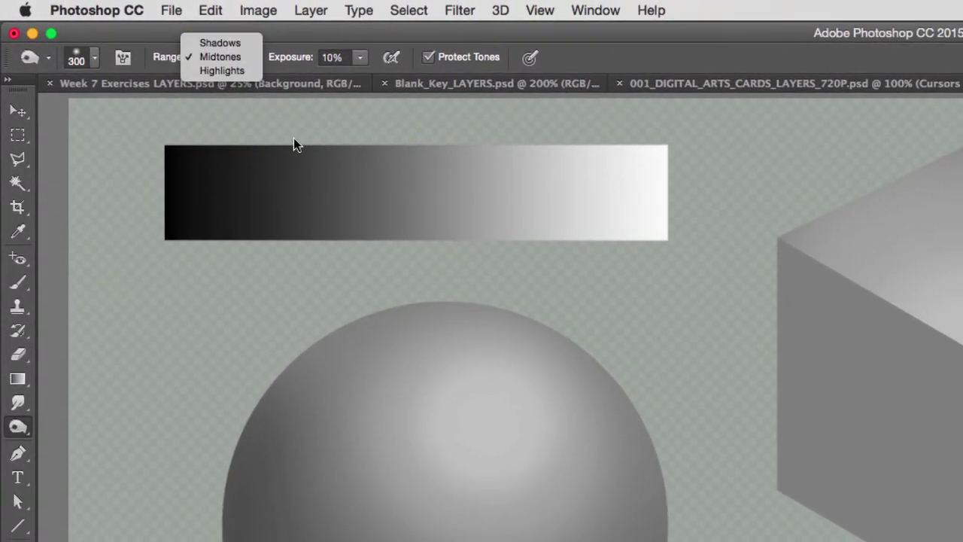
click(223, 41)
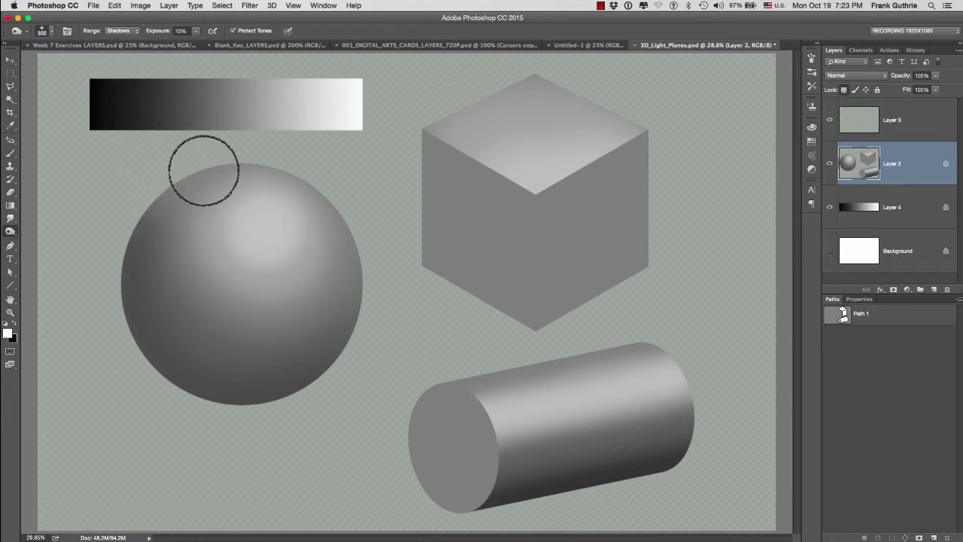
ctrl+alt+drag(218, 263, 301, 263)
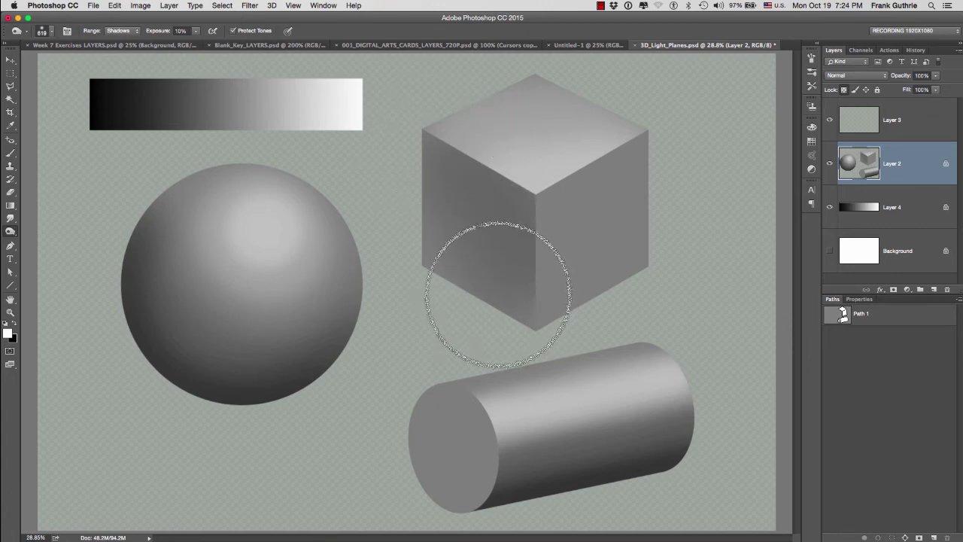
key(super+z)
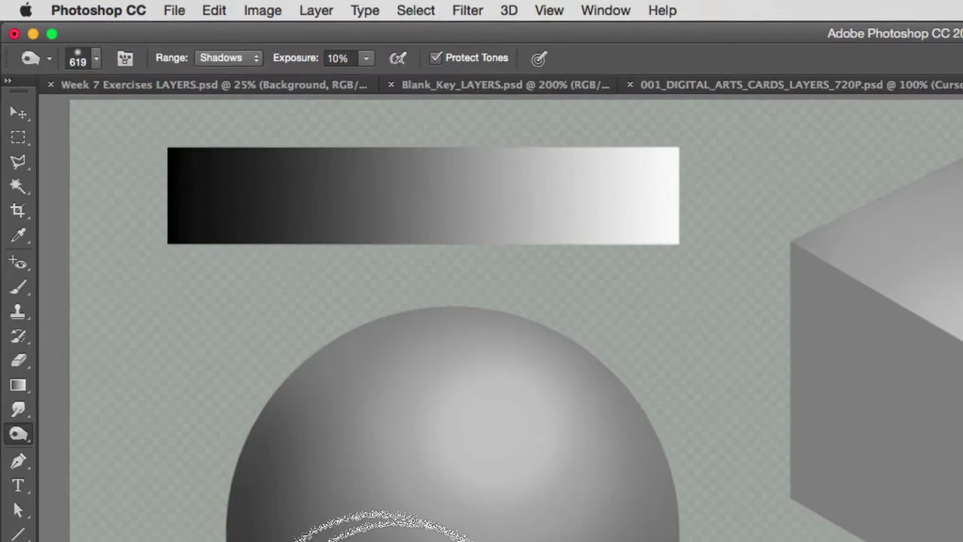
- Switch the Burn tool's Range to Midtones and brush over the cylinder's end face
click(224, 61)
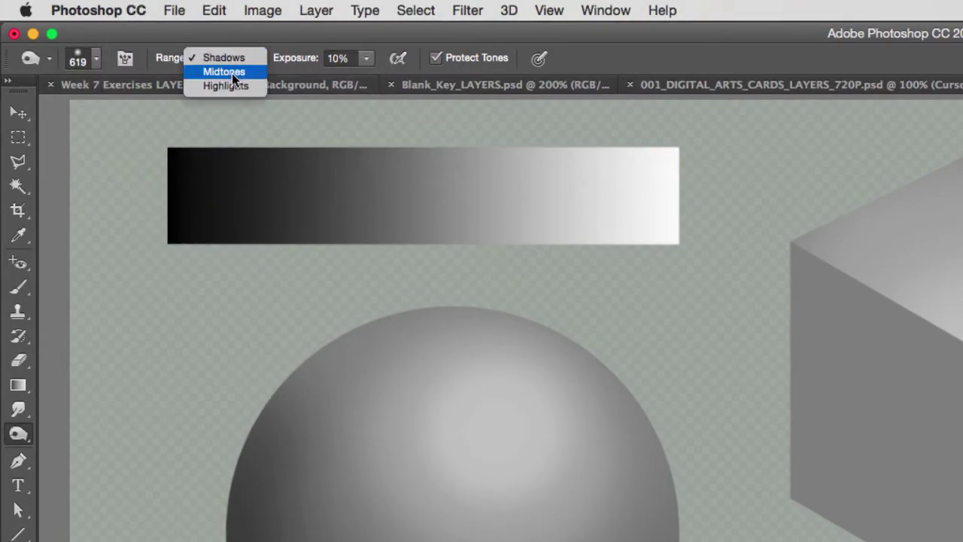
click(232, 73)
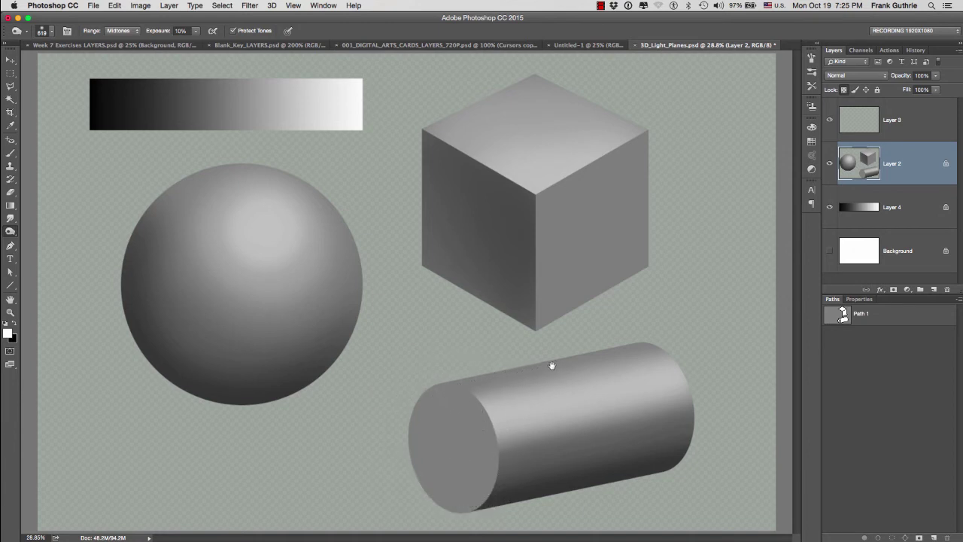
mouse_move(428, 382)
mouse_down()
mouse_move(486, 445)
mouse_move(462, 443)
mouse_move(454, 415)
mouse_move(445, 424)
mouse_move(423, 389)
mouse_move(458, 418)
mouse_move(466, 457)
mouse_up()
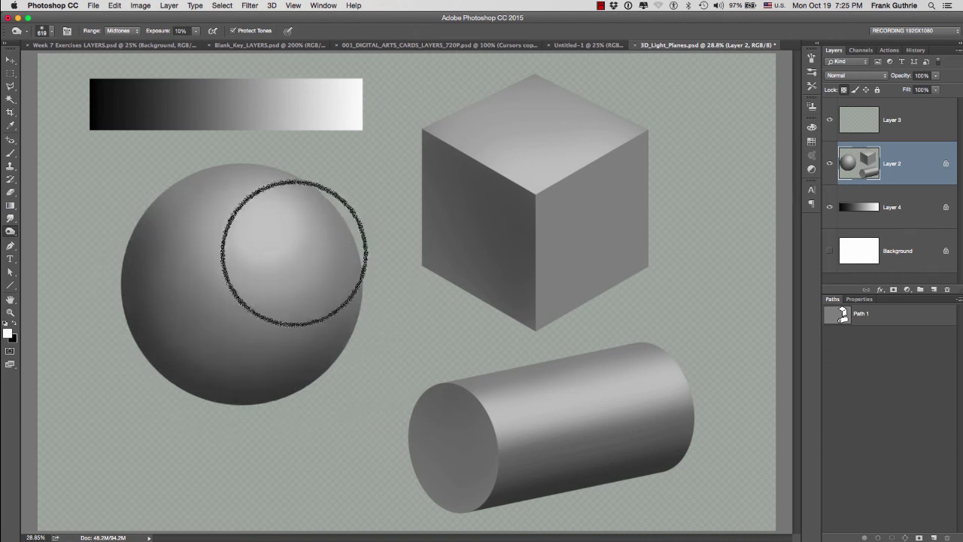
- Brush once over the sphere's highlight area to even out its tones
mouse_move(258, 269)
mouse_down()
mouse_move(256, 202)
mouse_move(241, 247)
mouse_move(244, 236)
mouse_up()
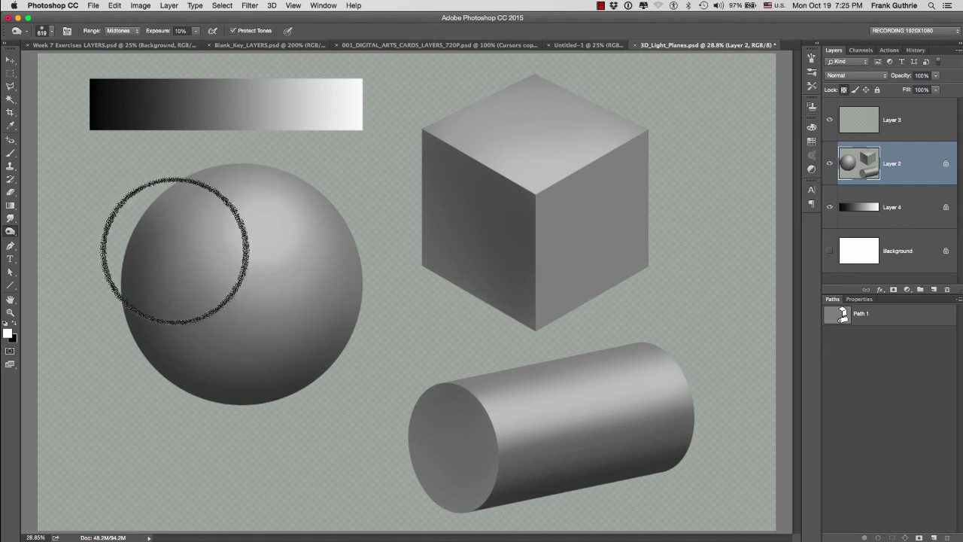